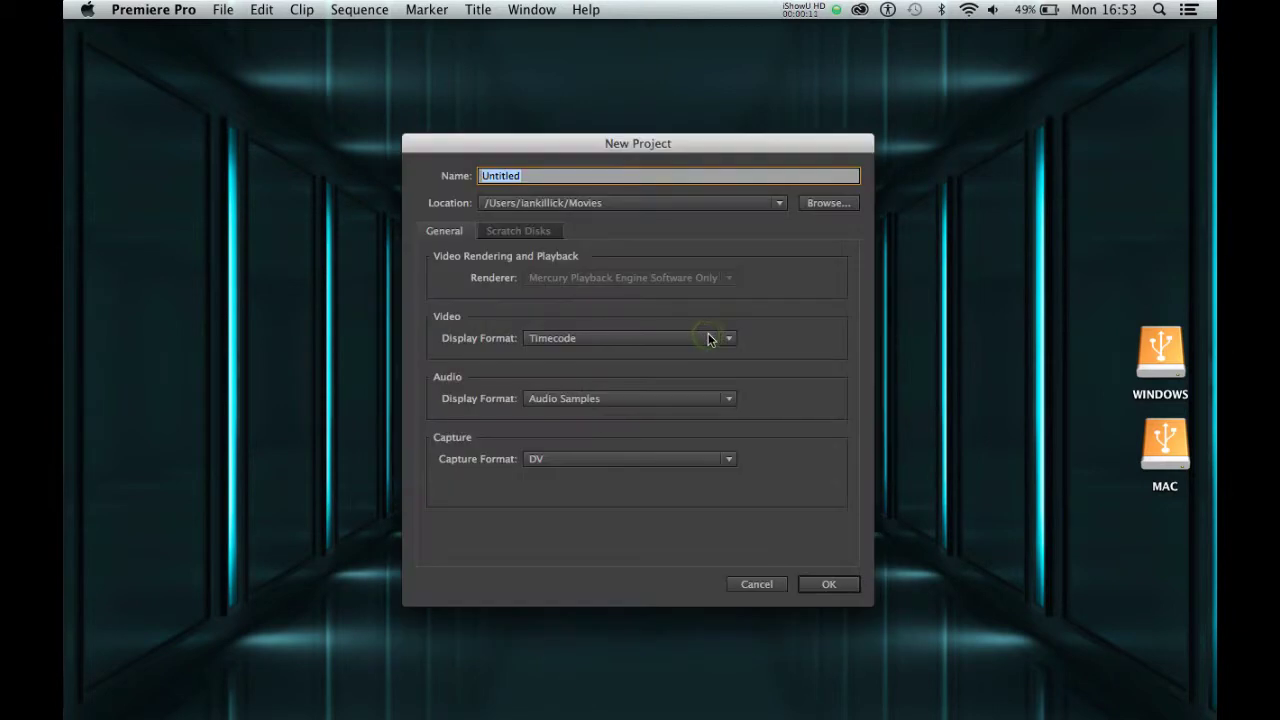
- Name the new project Project 1 and choose the Movies folder as its location
{"action": "left_click_drag", "start_coordinate": [531, 176], "coordinate": [476, 176]}
{"action": "type", "text": "Project 1"}
{"action": "left_click", "coordinate": [812, 204]}
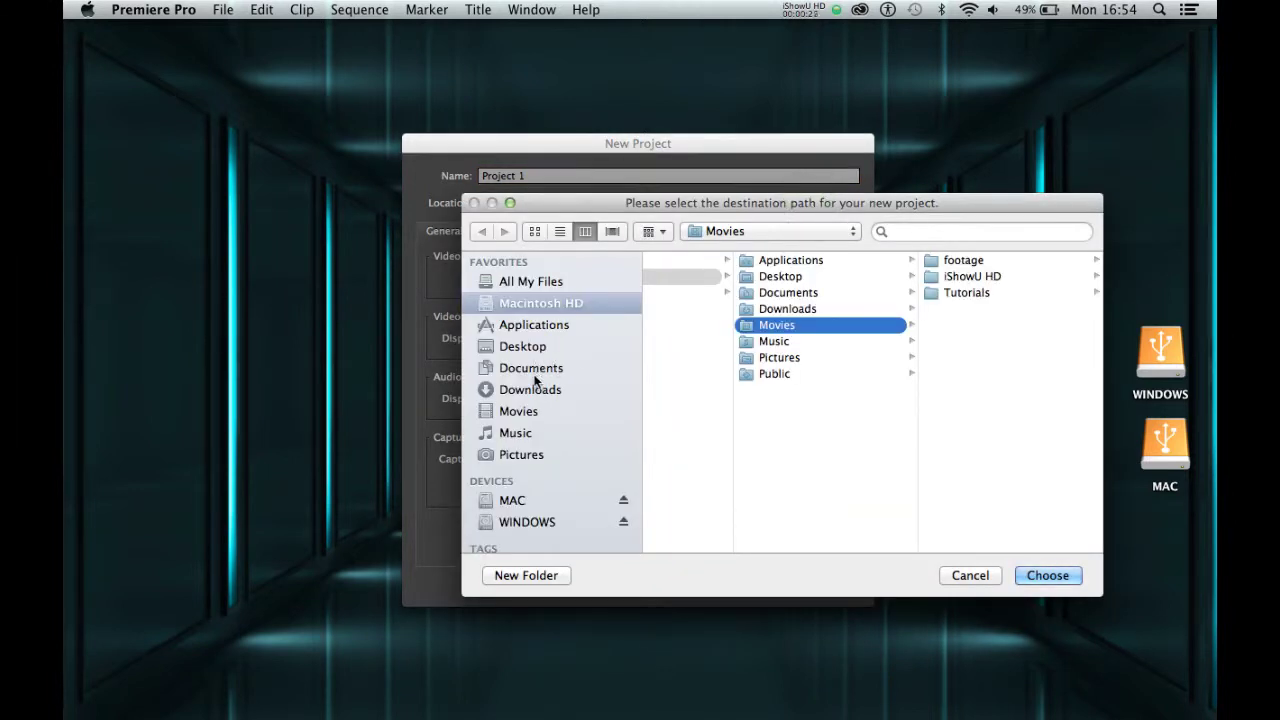
{"action": "left_click", "coordinate": [526, 413]}
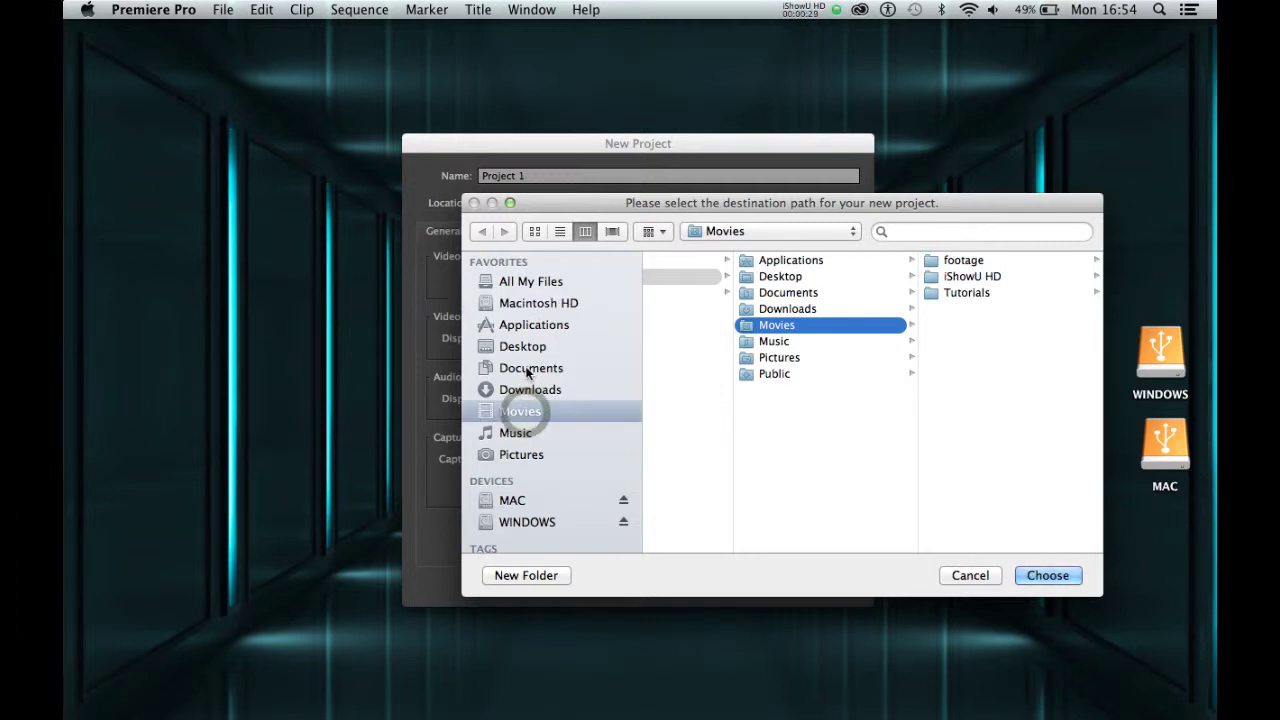
{"action": "left_click", "coordinate": [527, 368]}
{"action": "left_click", "coordinate": [522, 411]}
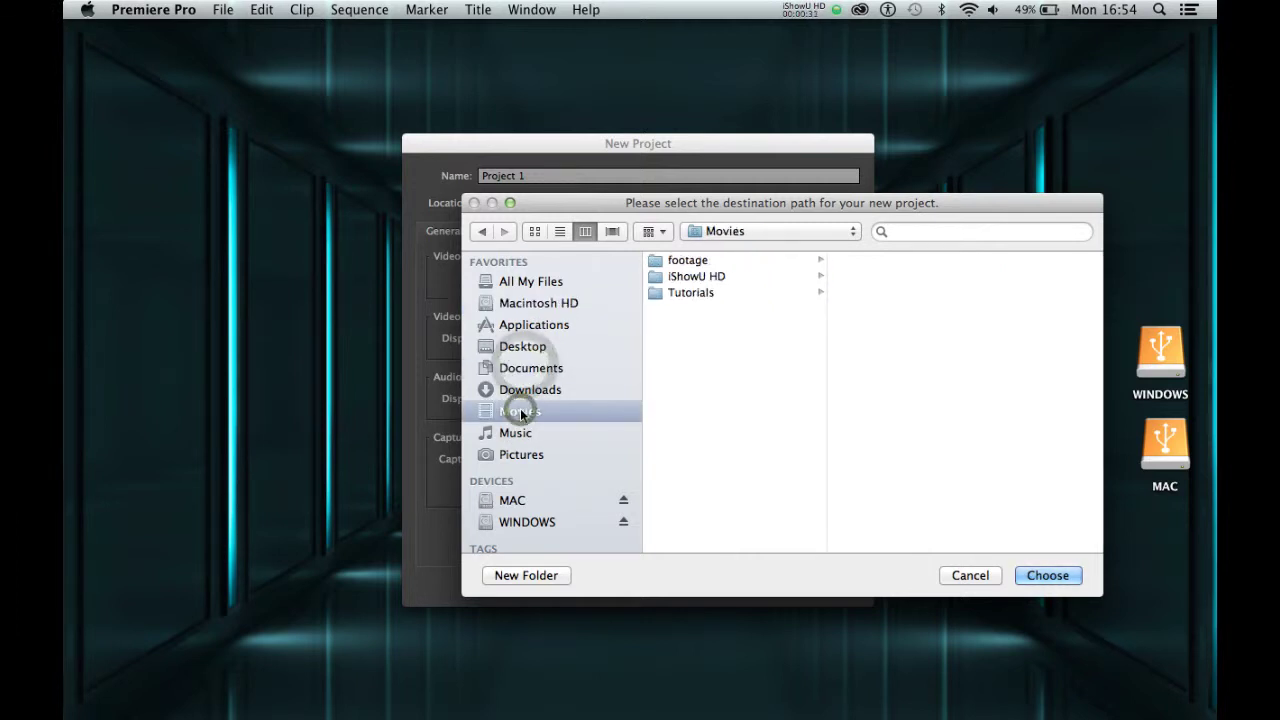
{"action": "key", "text": "Return"}
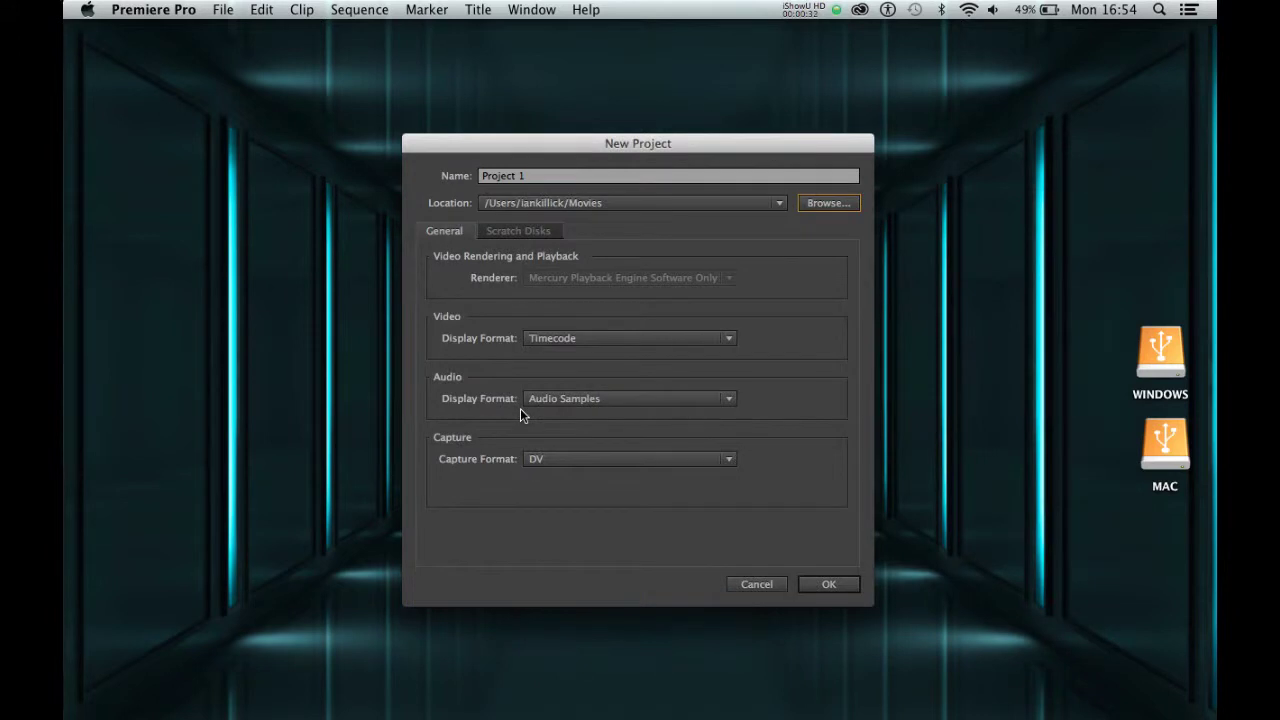
- Reselect the Movies folder as the destination and create the project
{"action": "left_click", "coordinate": [550, 182]}
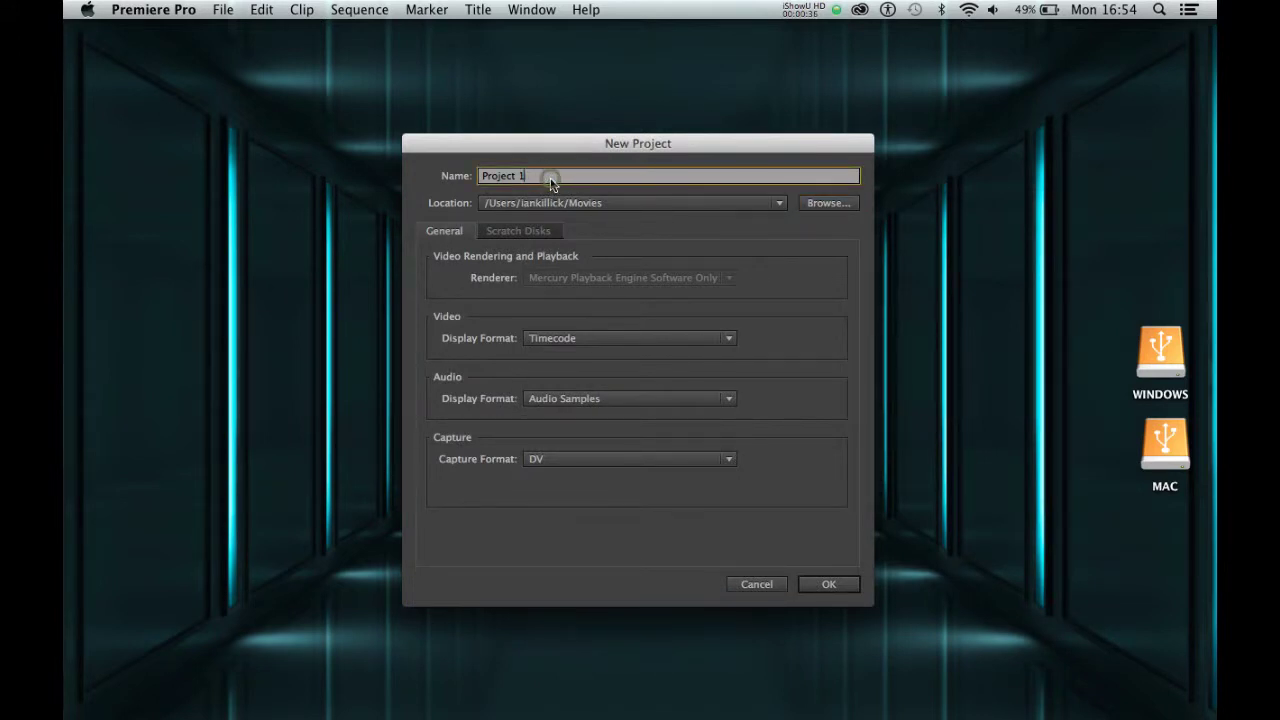
{"action": "left_click", "coordinate": [811, 206]}
{"action": "left_click", "coordinate": [517, 412]}
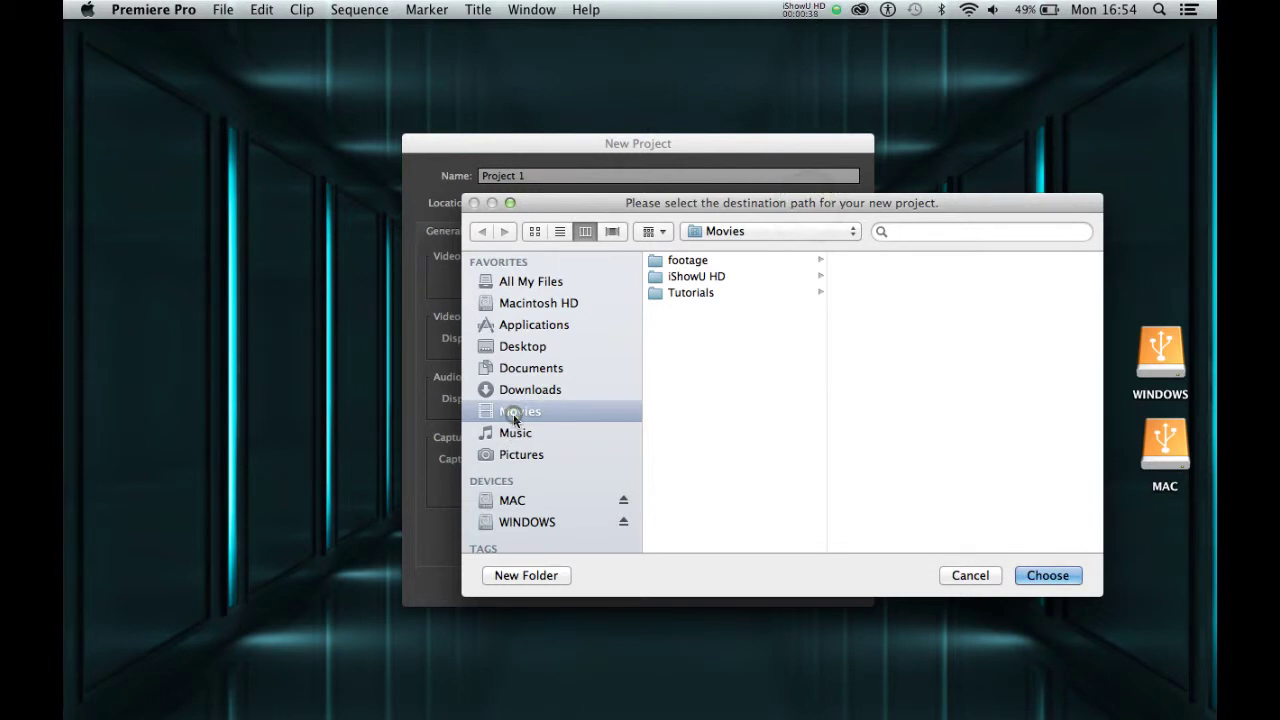
{"action": "left_click", "coordinate": [1035, 576]}
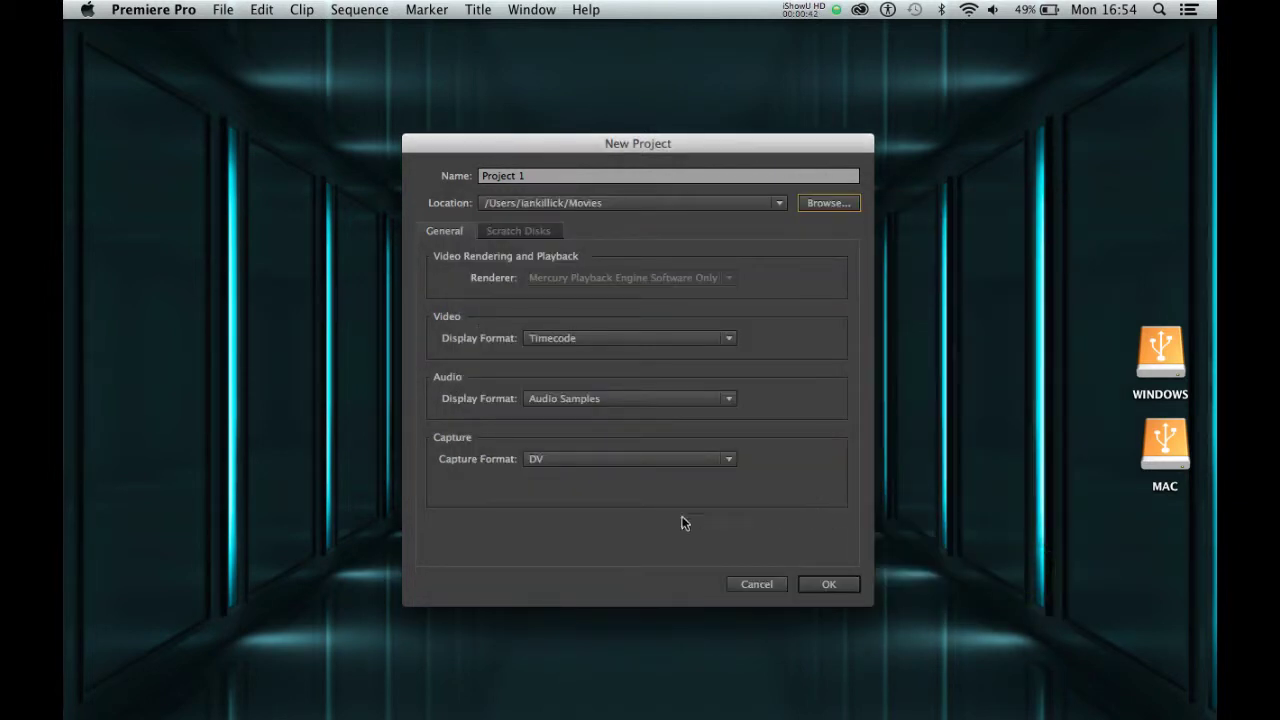
{"action": "left_click", "coordinate": [813, 585]}
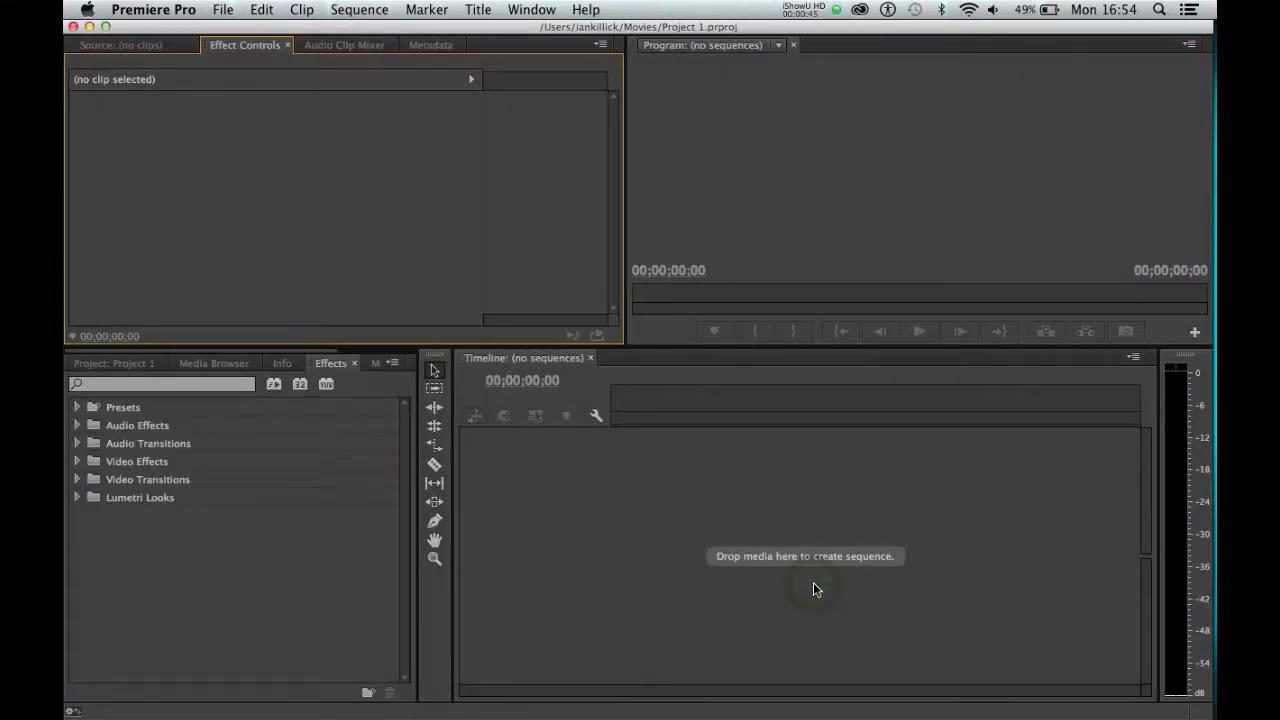
- Import the clips MVI_0374.MP4, MVI_0384.MP4 and MVI_0389.MP4 from the footage folder inside Movies
{"action": "left_click", "coordinate": [141, 364]}
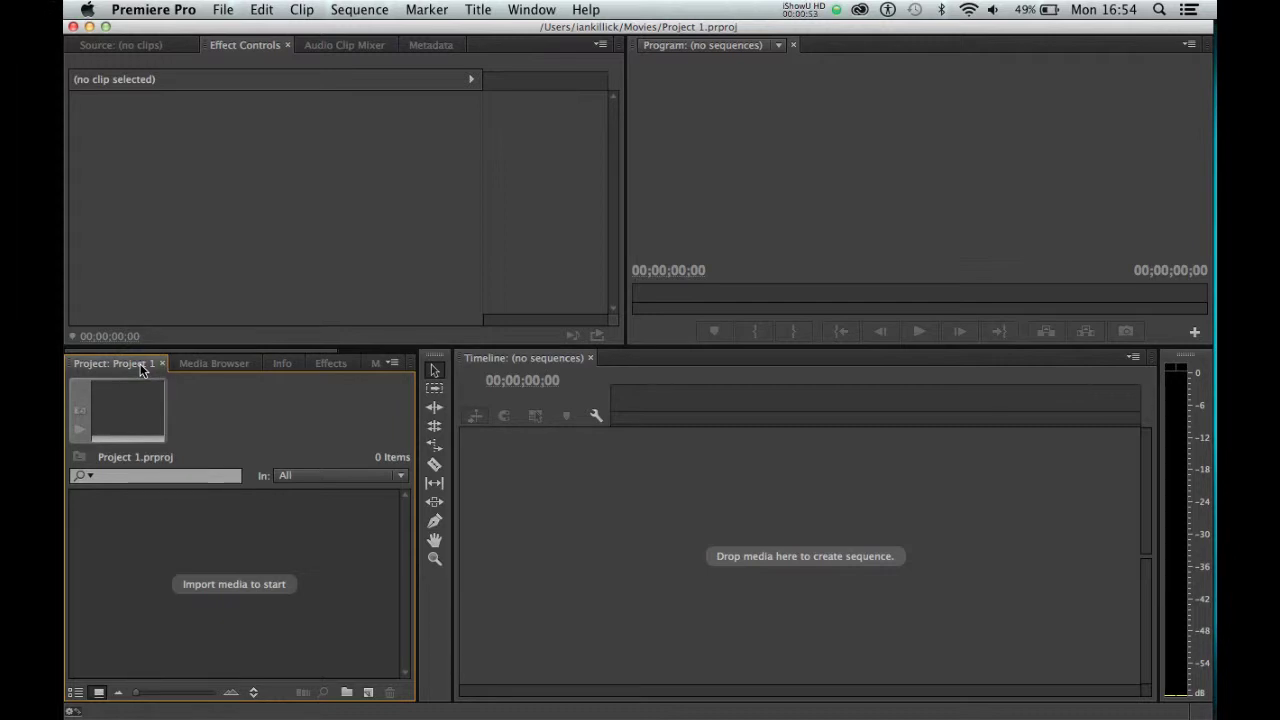
{"action": "left_click", "coordinate": [222, 12]}
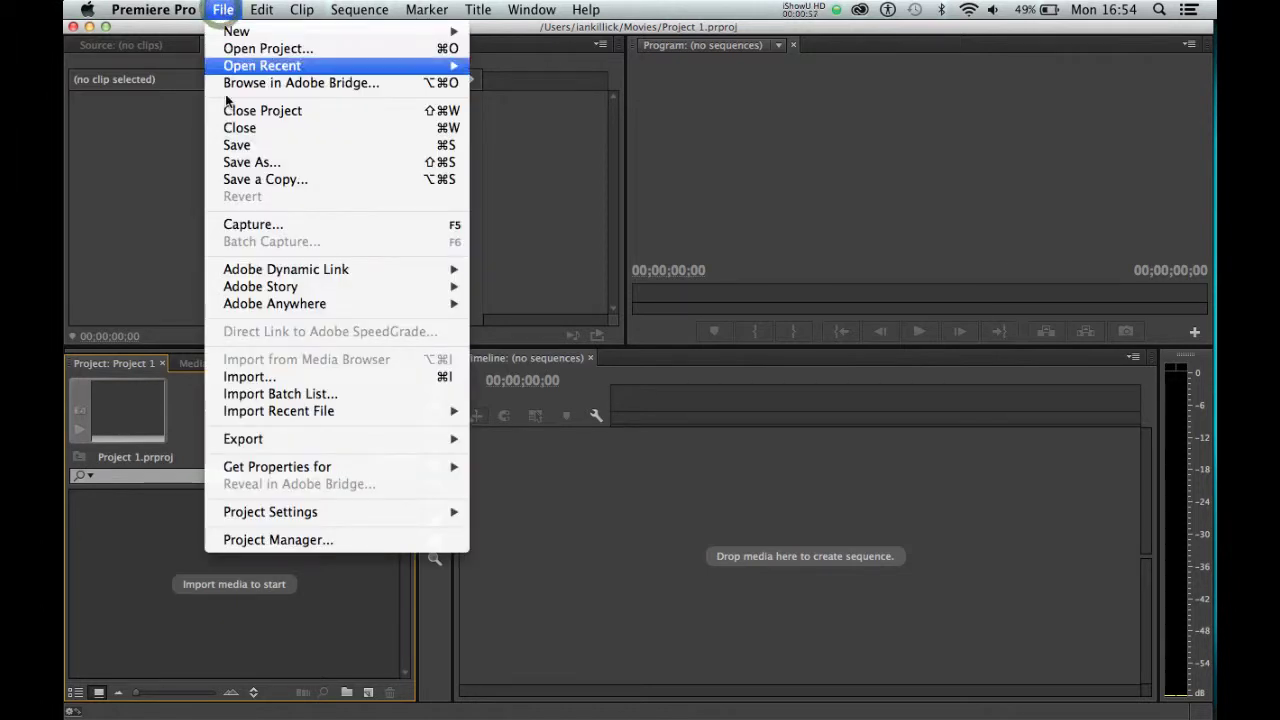
{"action": "left_click", "coordinate": [263, 384]}
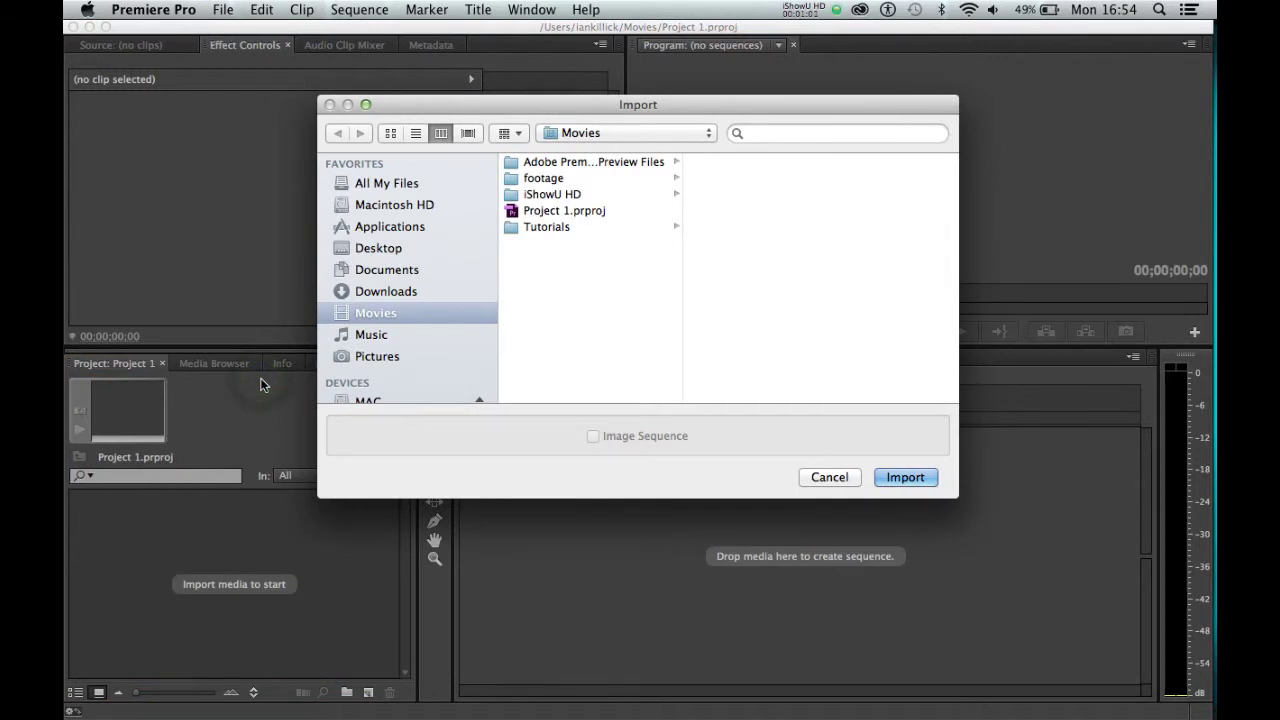
{"action": "left_click", "coordinate": [360, 275]}
{"action": "left_click", "coordinate": [366, 250]}
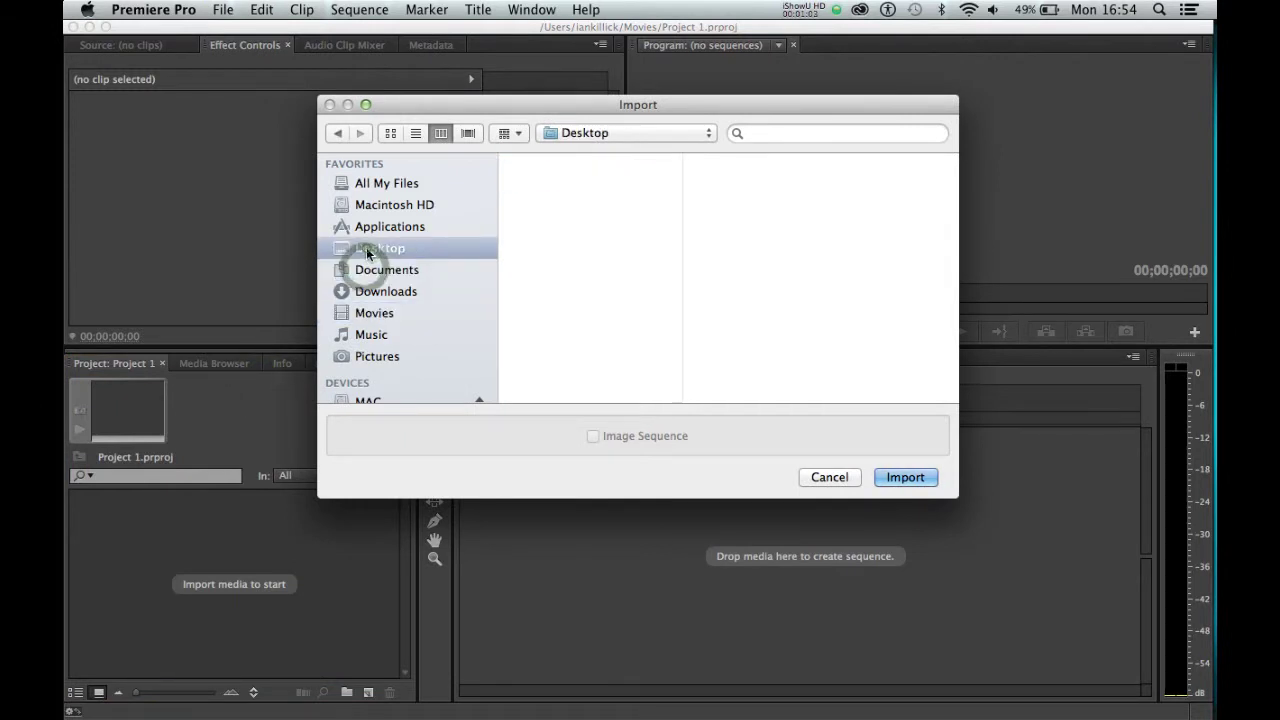
{"action": "left_click", "coordinate": [358, 312]}
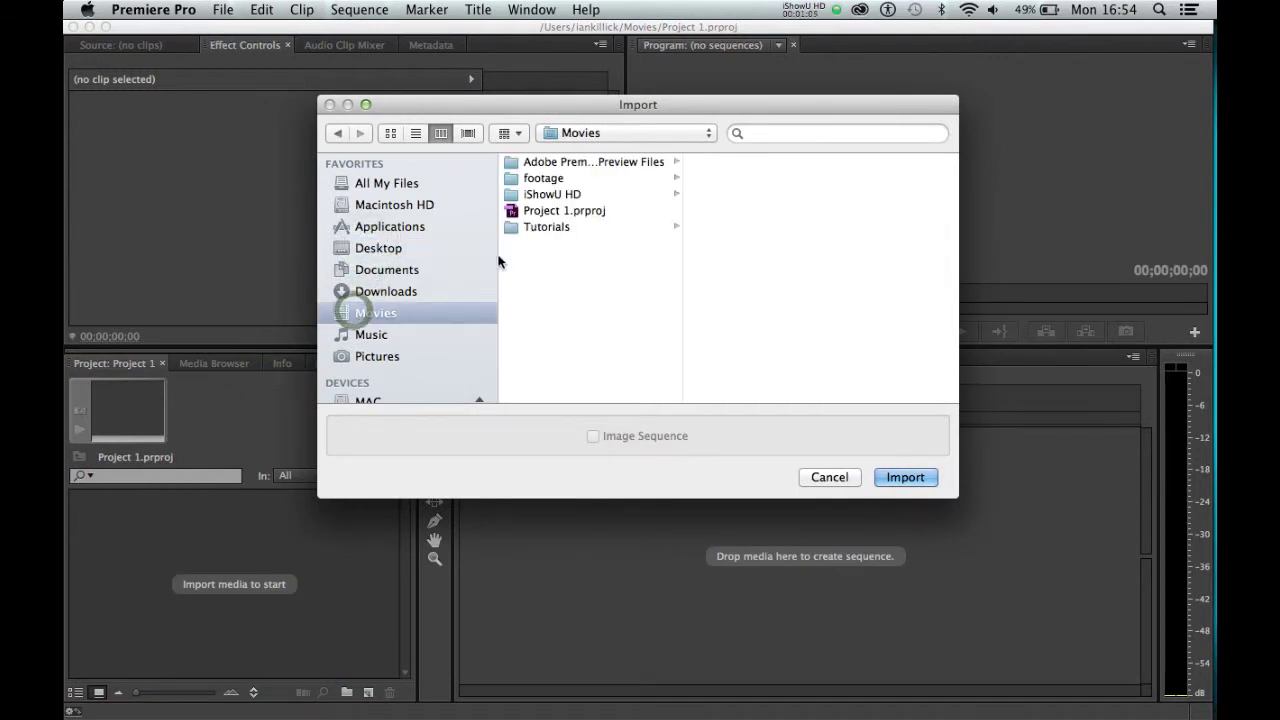
{"action": "left_click", "coordinate": [533, 180]}
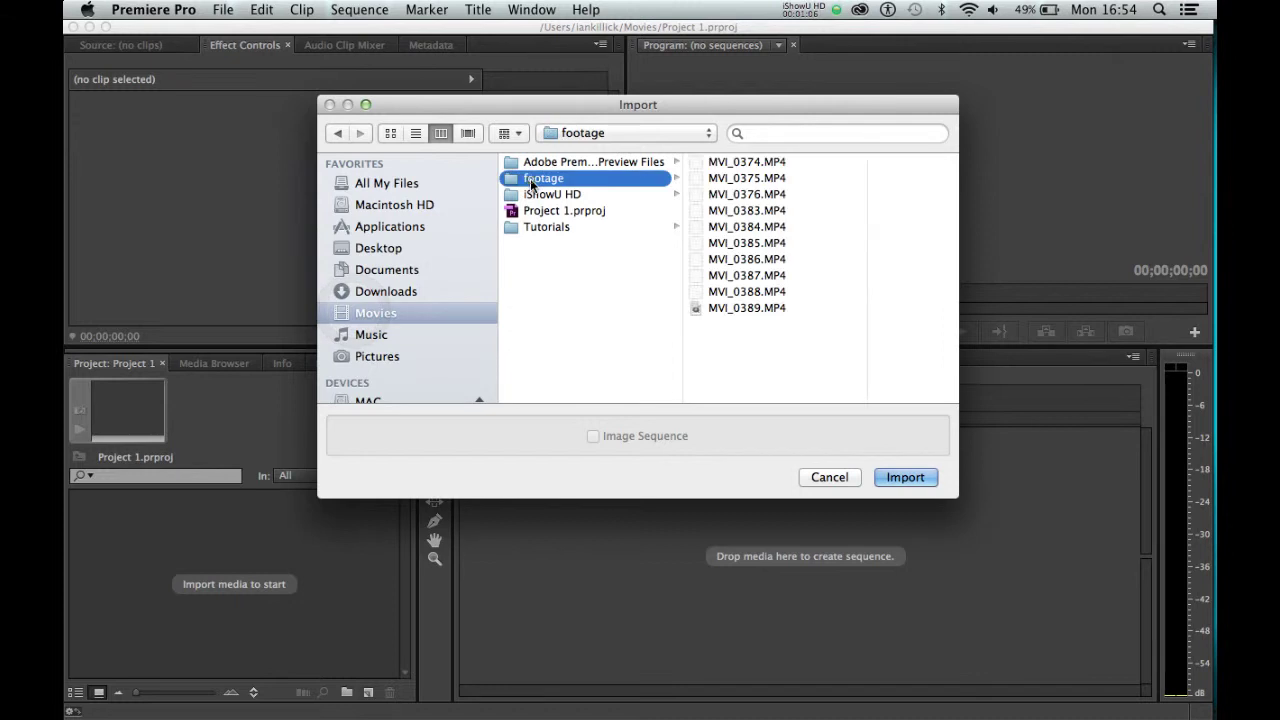
{"action": "left_click", "coordinate": [697, 165]}
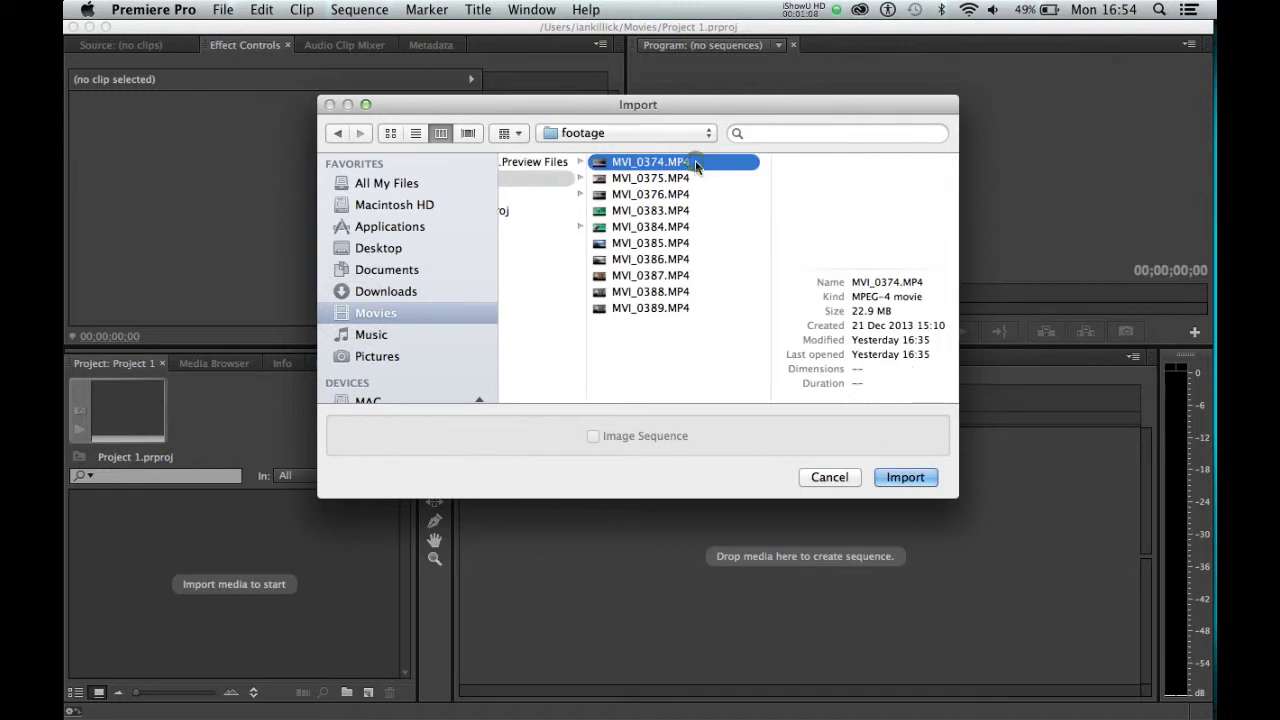
{"action": "left_click", "coordinate": [641, 227], "text": "super"}
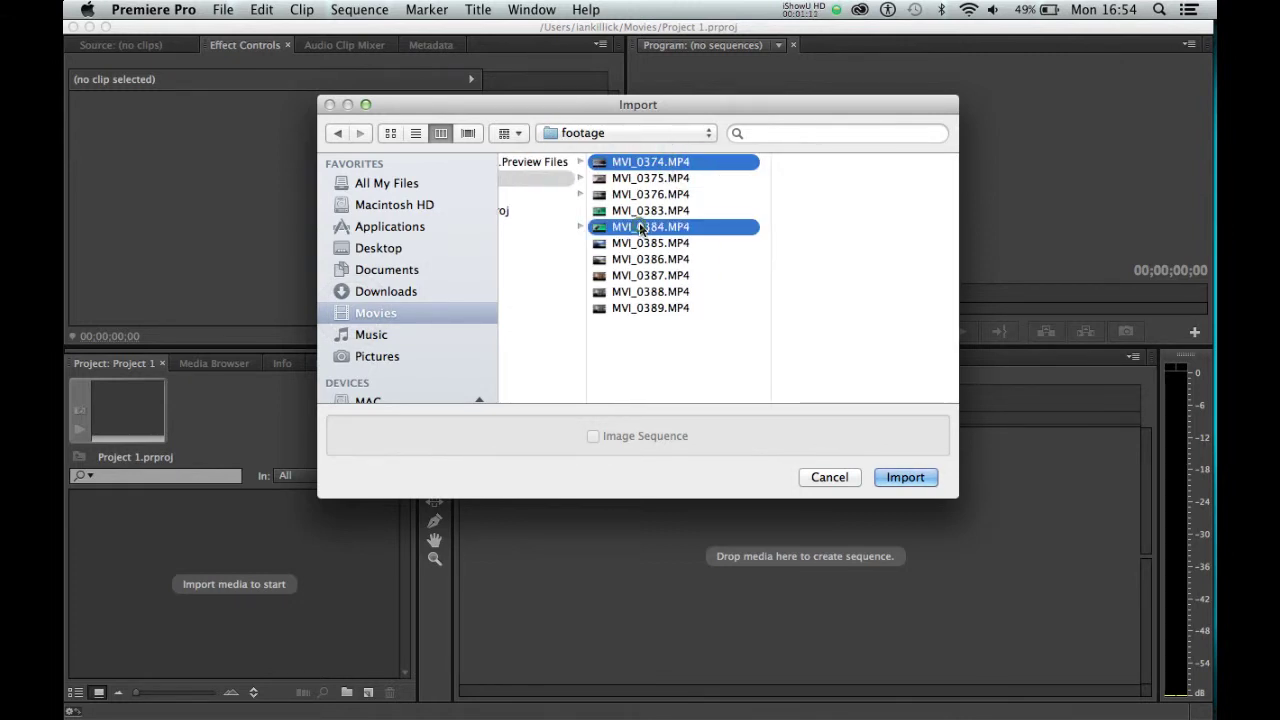
{"action": "left_click", "coordinate": [645, 308], "text": "super"}
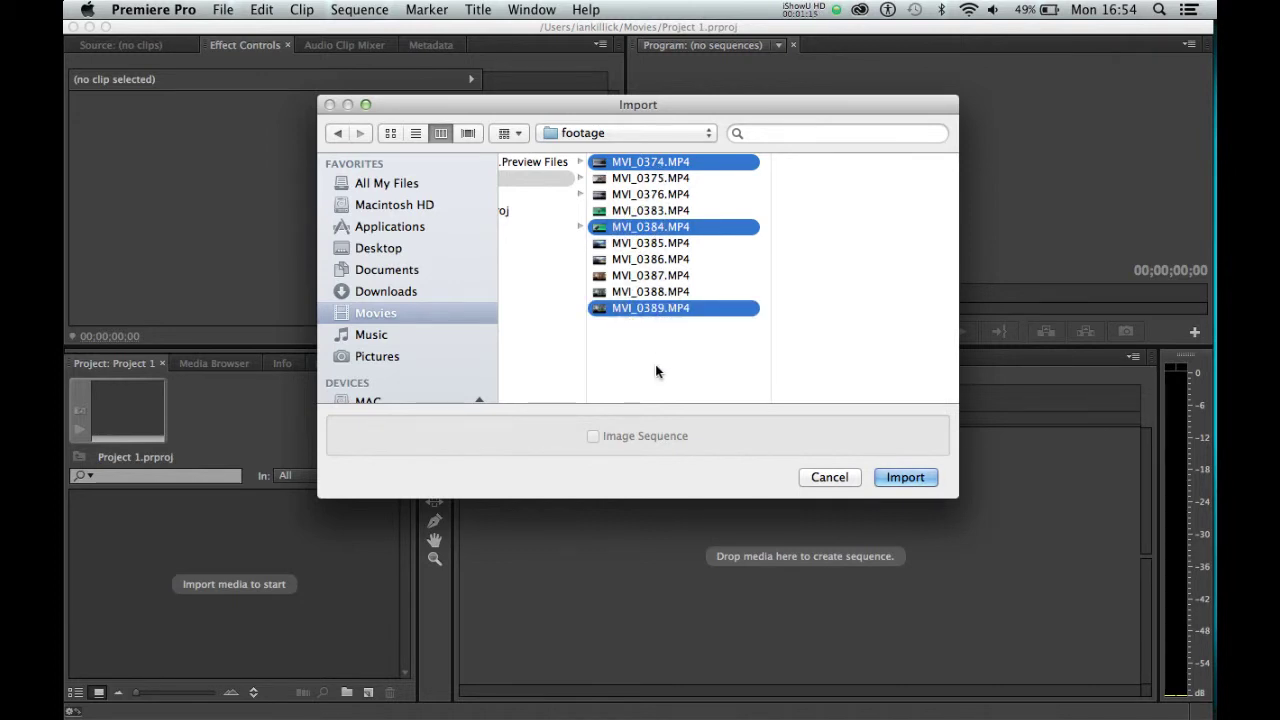
{"action": "left_click", "coordinate": [904, 477]}
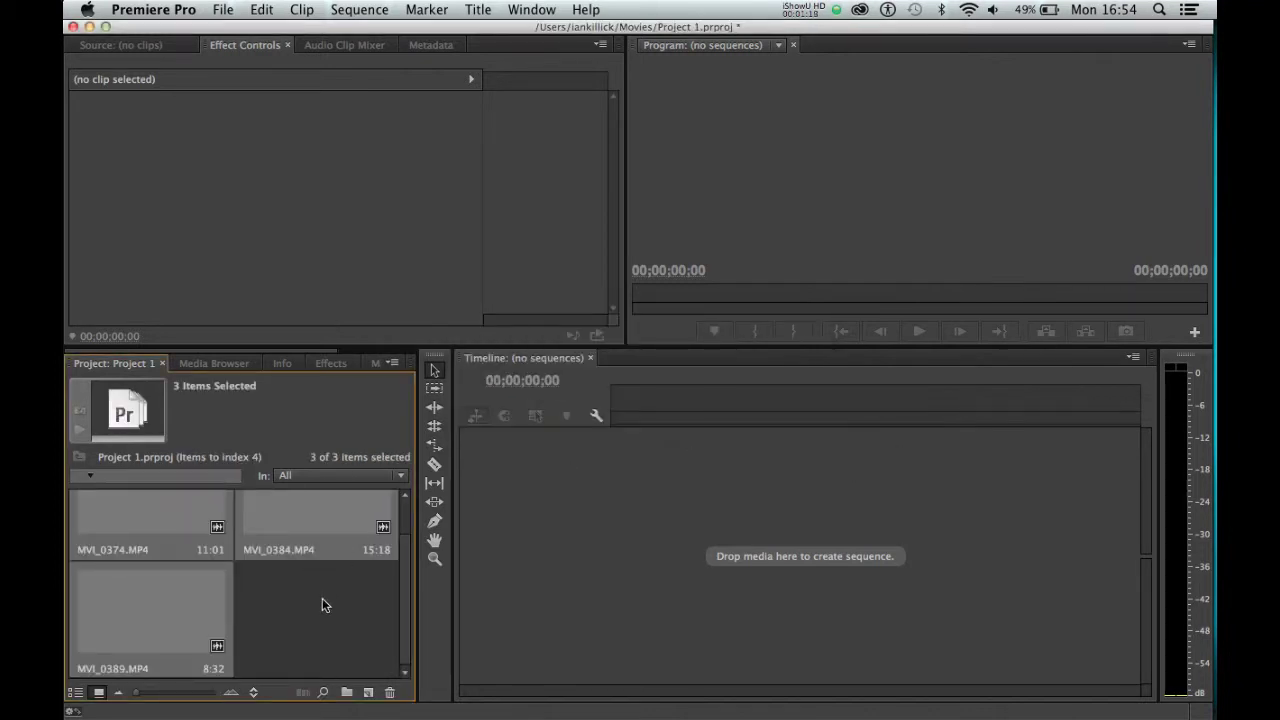
- Display the imported project clips as a list instead of thumbnails and leave them all deselected
{"action": "left_click", "coordinate": [322, 598]}
{"action": "mouse_move", "coordinate": [405, 625]}
{"action": "left_mouse_down"}
{"action": "mouse_move", "coordinate": [405, 600]}
{"action": "mouse_move", "coordinate": [402, 643]}
{"action": "left_mouse_up"}
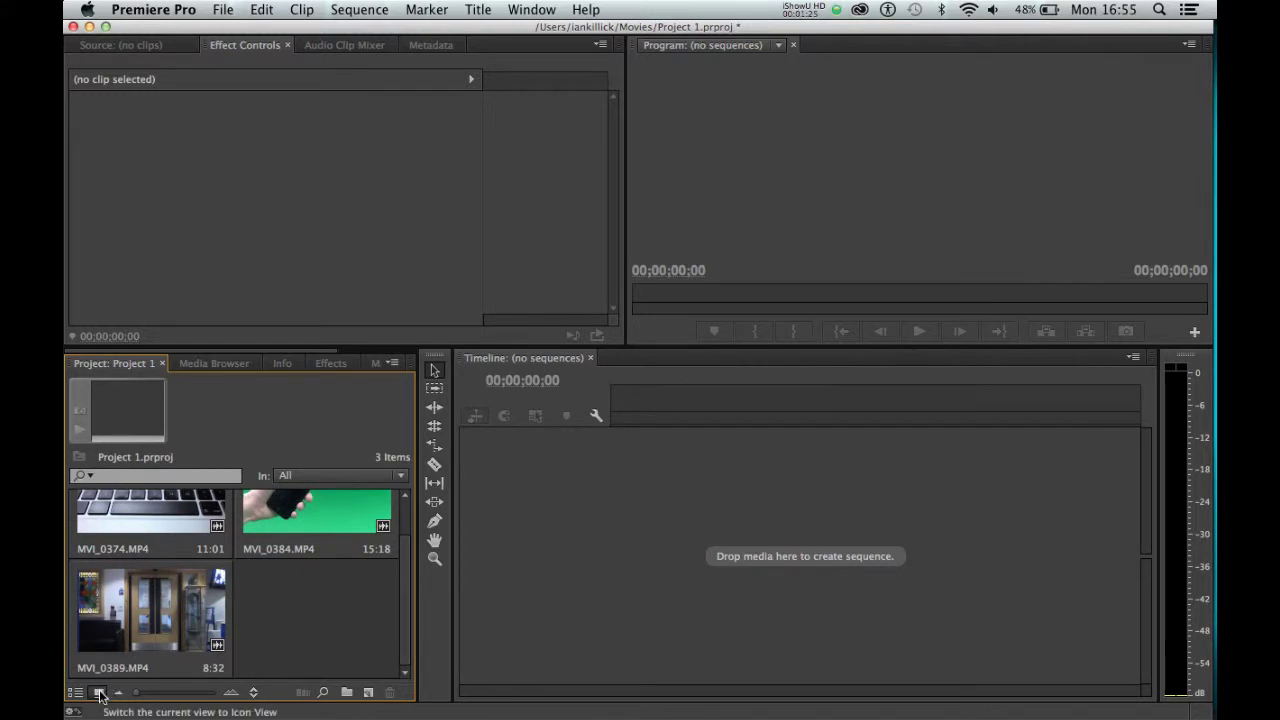
{"action": "key", "text": "super+a"}
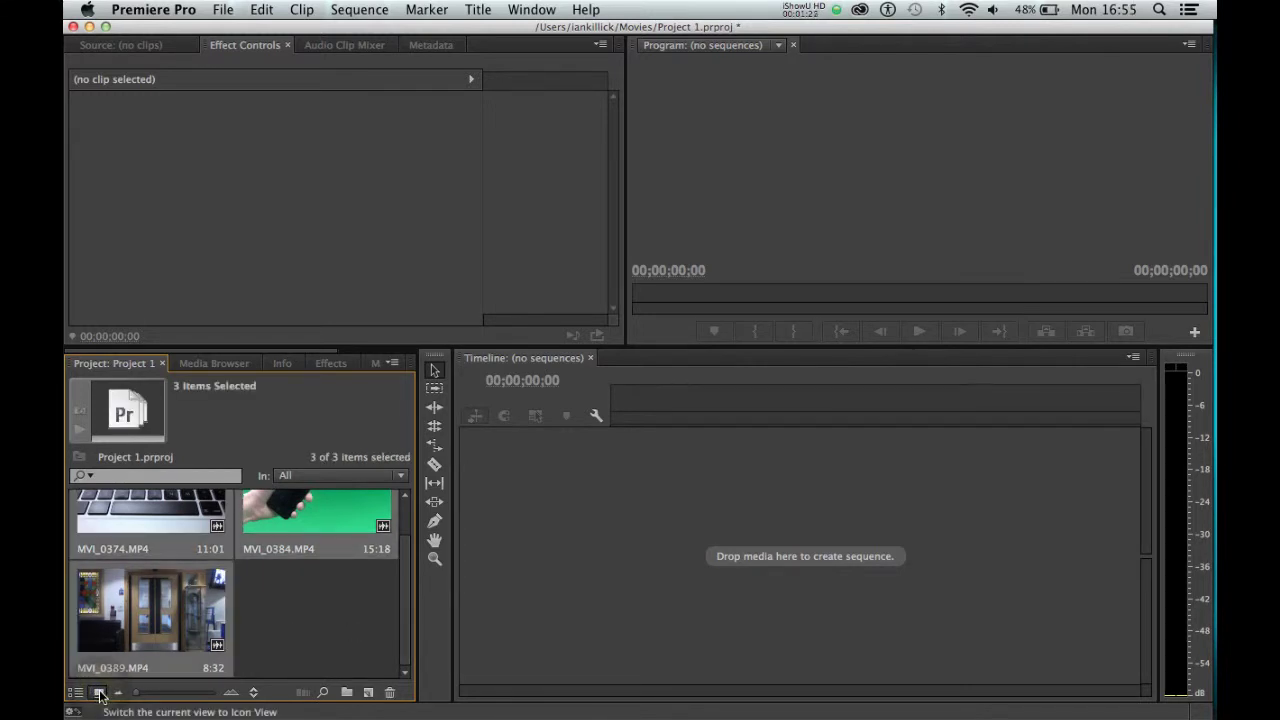
{"action": "left_click", "coordinate": [75, 695]}
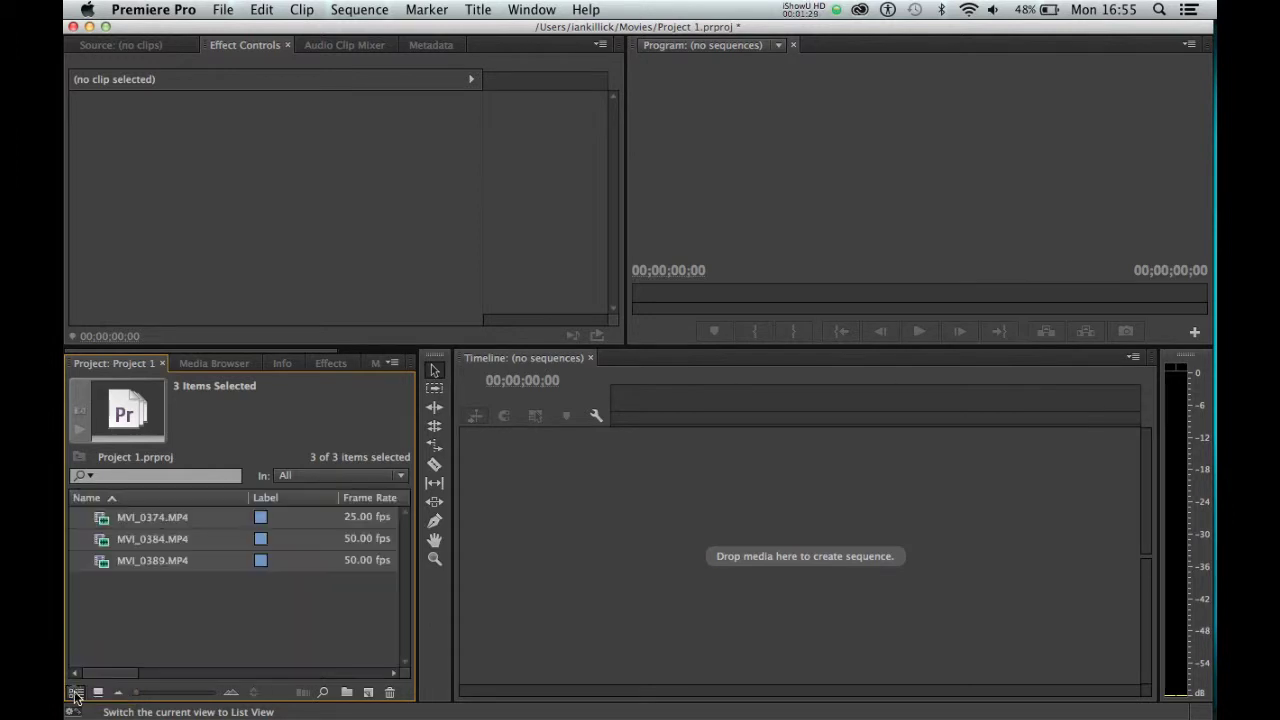
{"action": "left_click", "coordinate": [113, 647]}
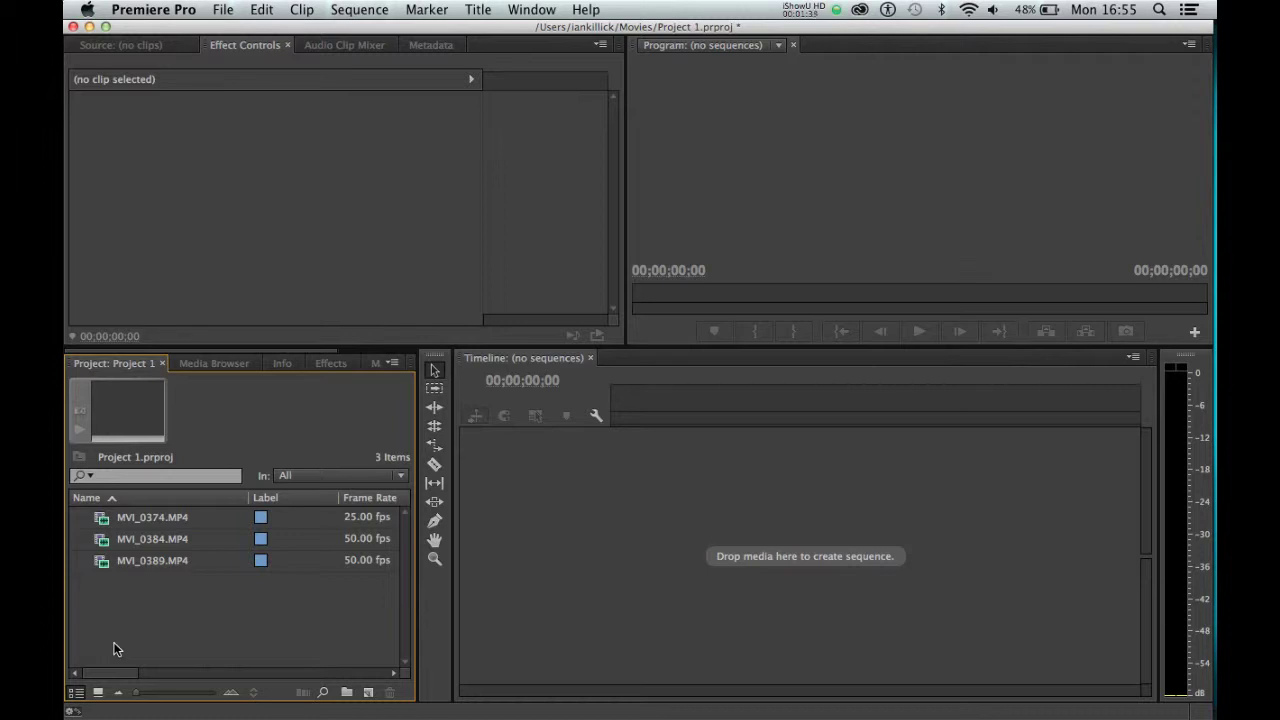
- Open the clip MVI_0374.MP4 for source preview and enlarge the preview area vertically
{"action": "double_click", "coordinate": [101, 520]}
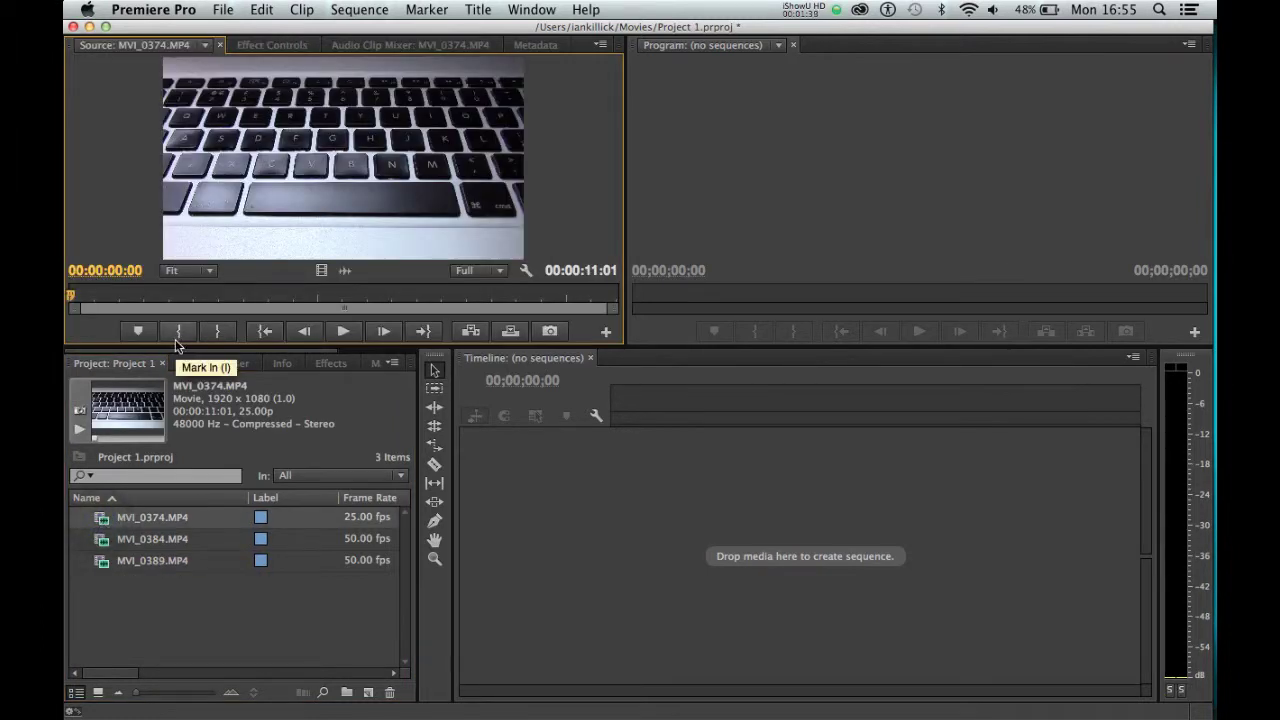
{"action": "left_click_drag", "start_coordinate": [174, 345], "coordinate": [175, 429]}
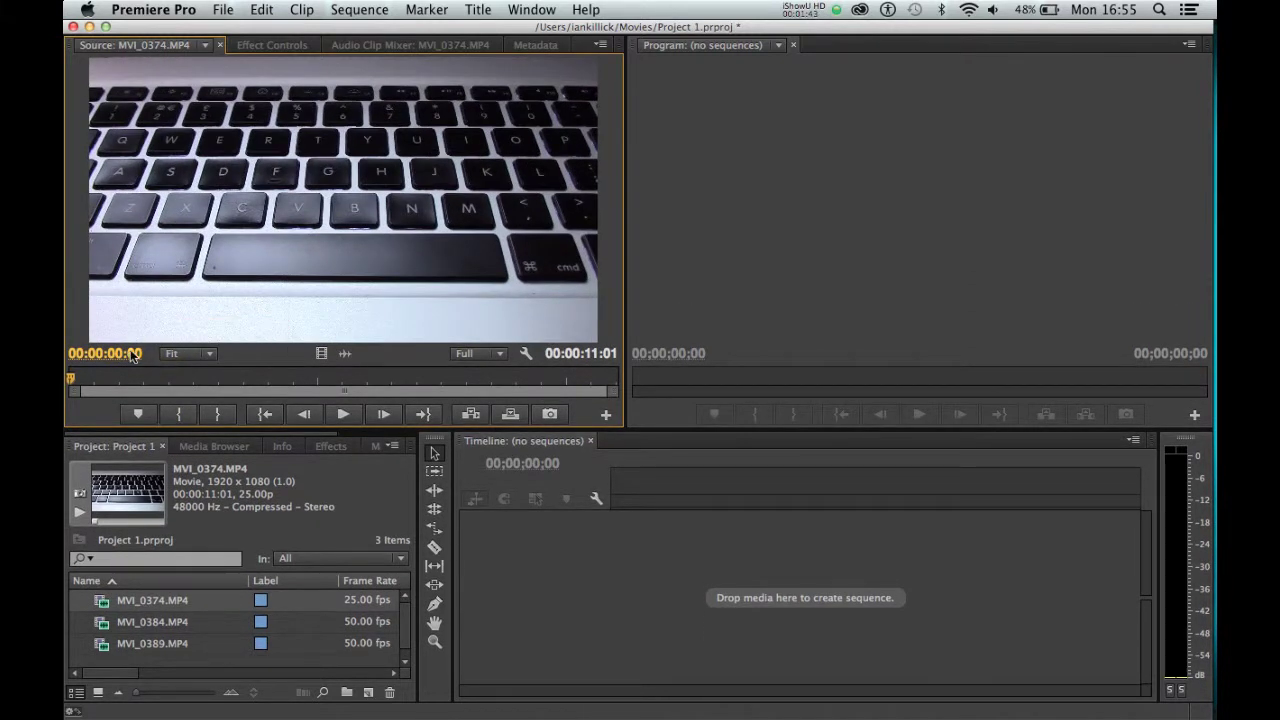
- Scrub back and forth through MVI_0374.MP4, play a short part of it and return the playhead to the clip's start
{"action": "left_click_drag", "start_coordinate": [129, 376], "coordinate": [231, 387]}
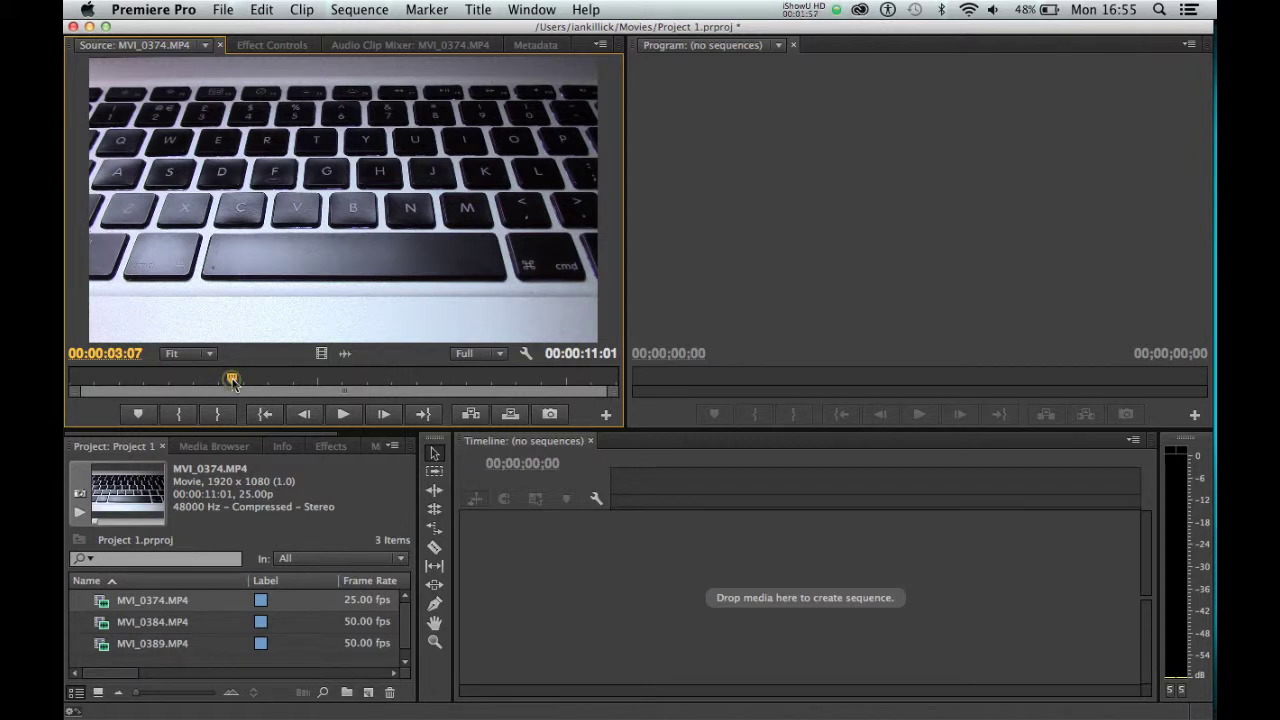
{"action": "left_click_drag", "start_coordinate": [232, 385], "coordinate": [113, 390]}
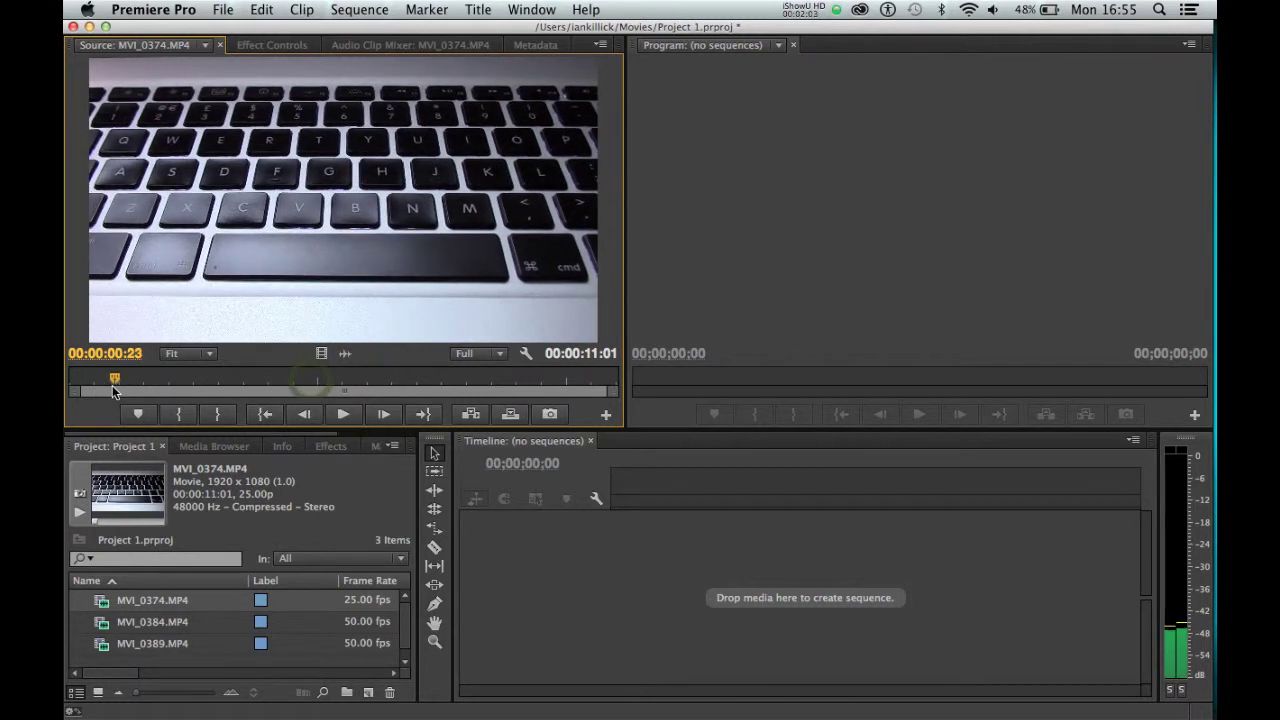
{"action": "left_click", "coordinate": [343, 414]}
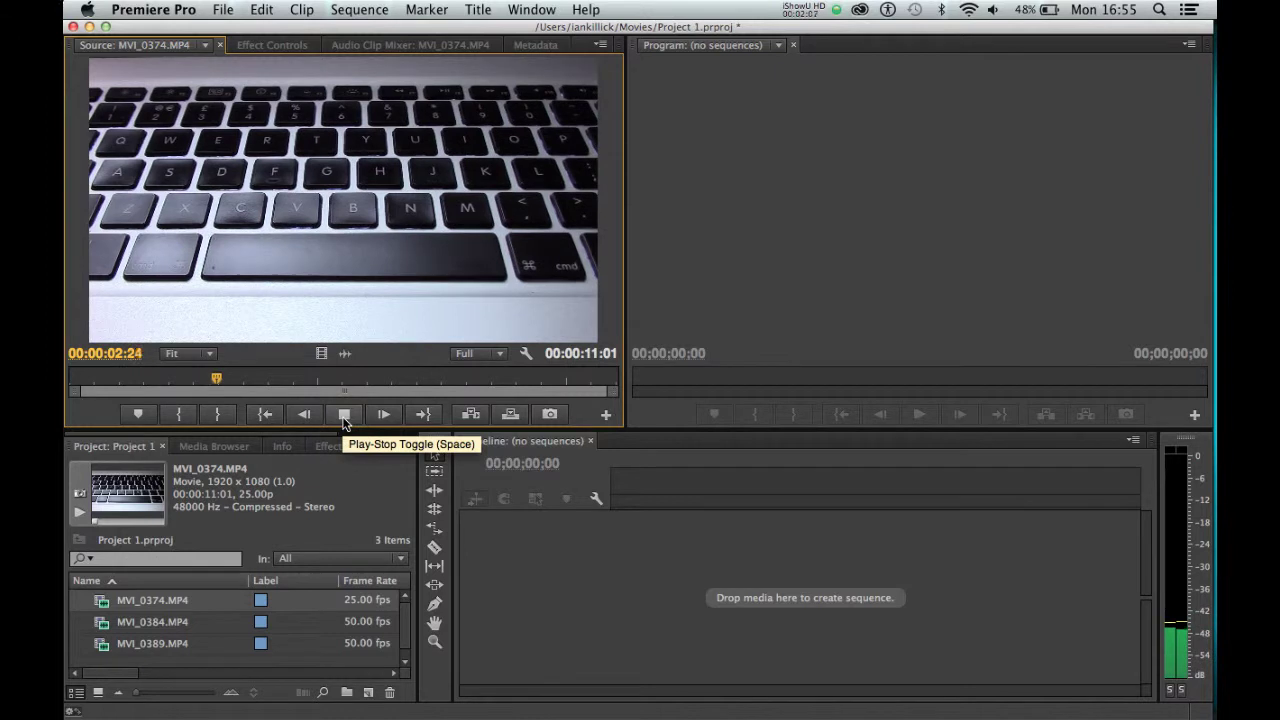
{"action": "left_click", "coordinate": [343, 418]}
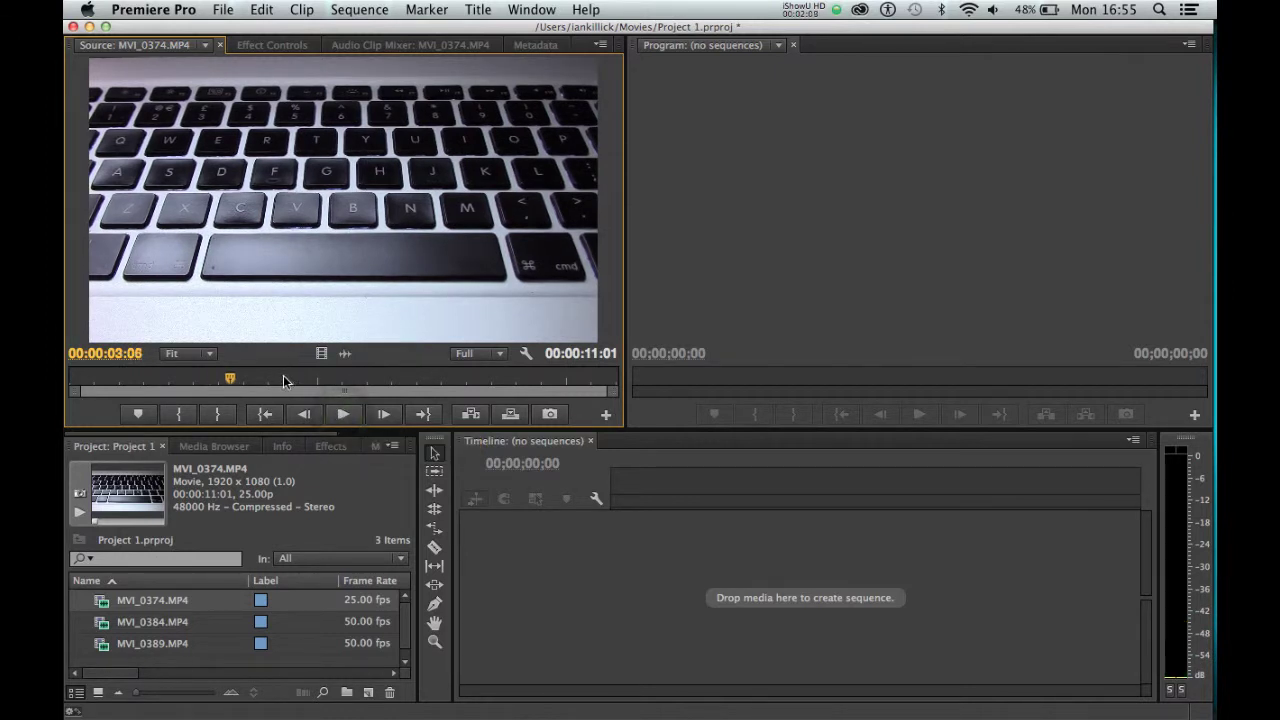
{"action": "left_click_drag", "start_coordinate": [280, 376], "coordinate": [70, 394]}
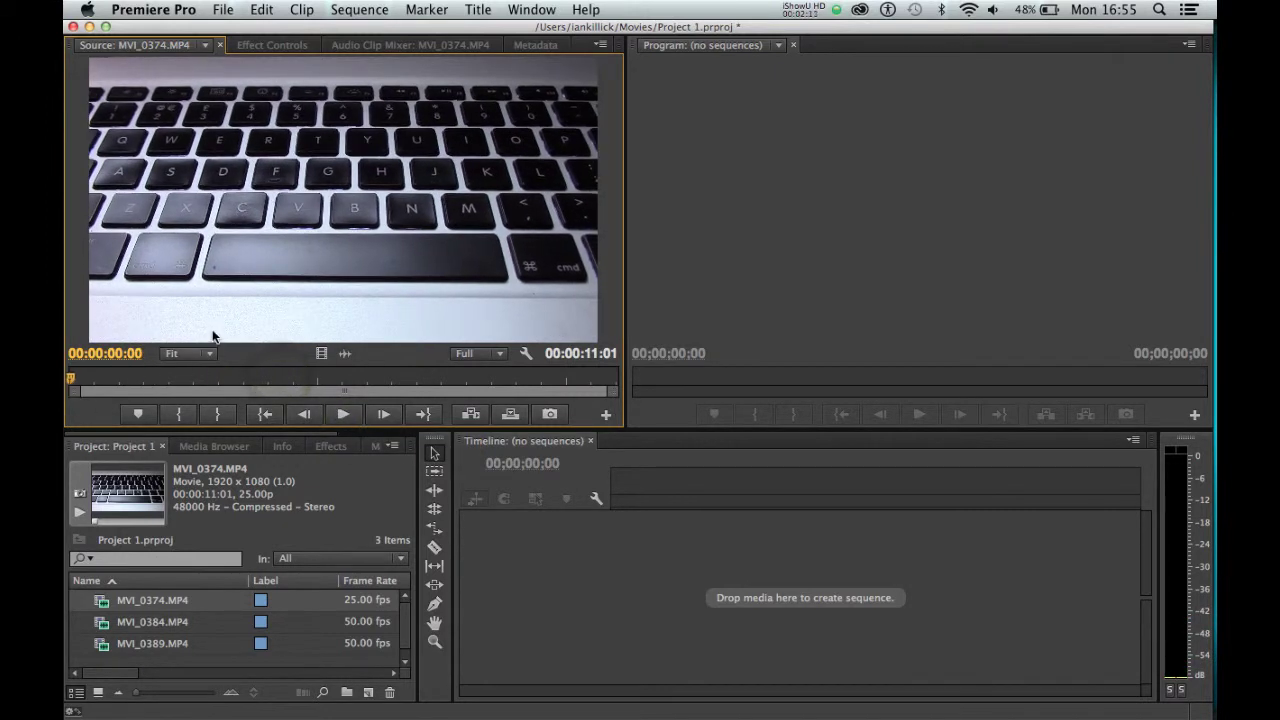
- Play and pause MVI_0374.MP4 twice from its start, and play it in fast reverse back to the beginning
{"action": "key", "text": "space"}
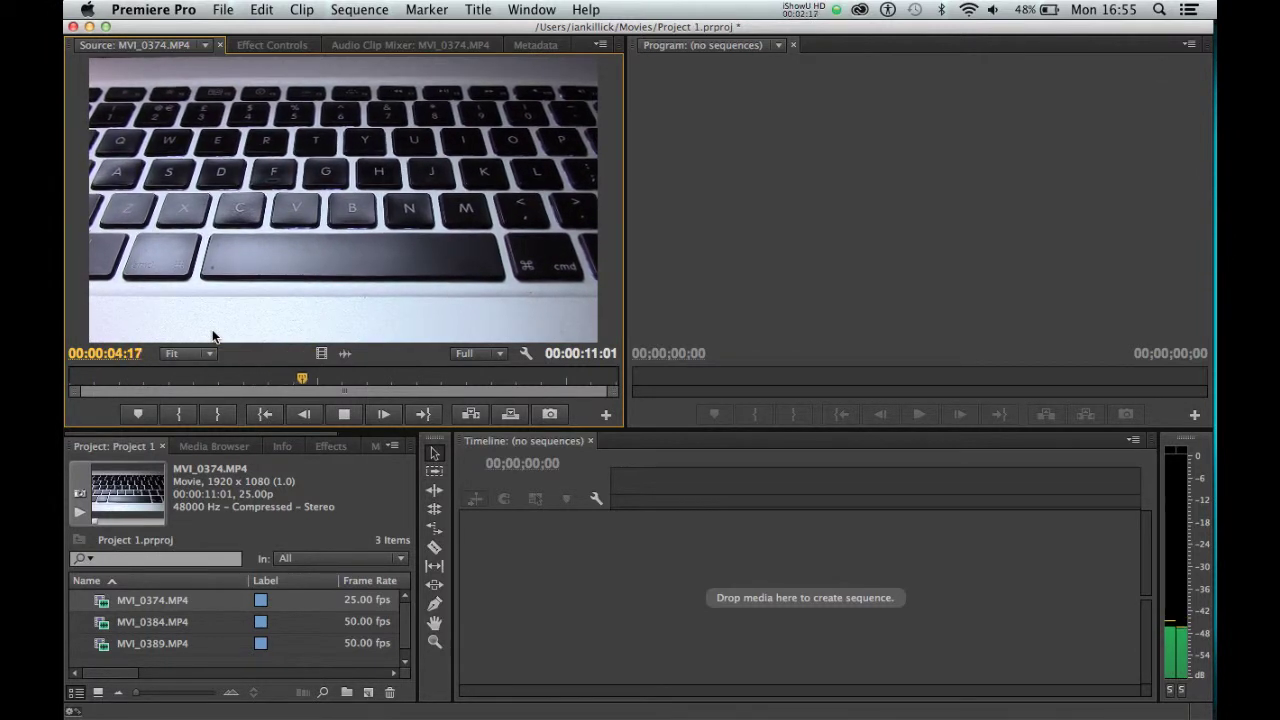
{"action": "key", "text": "space"}
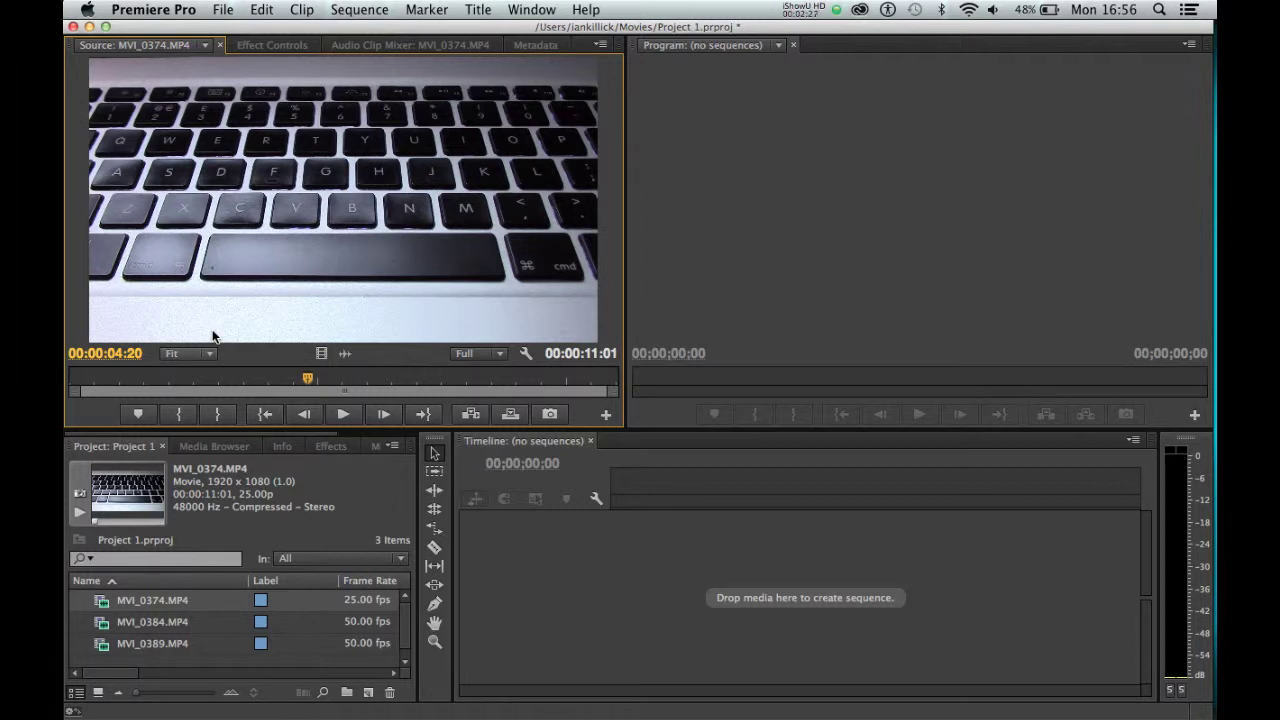
{"action": "key", "text": "space"}
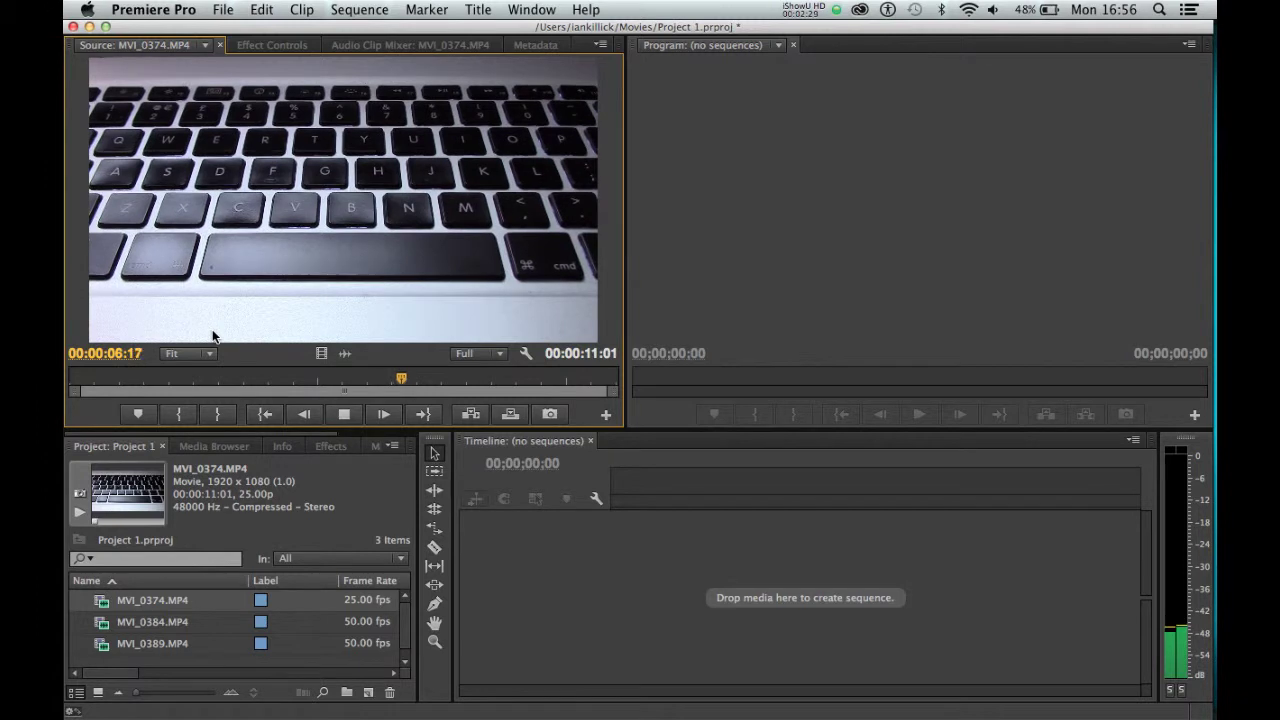
{"action": "key", "text": "space"}
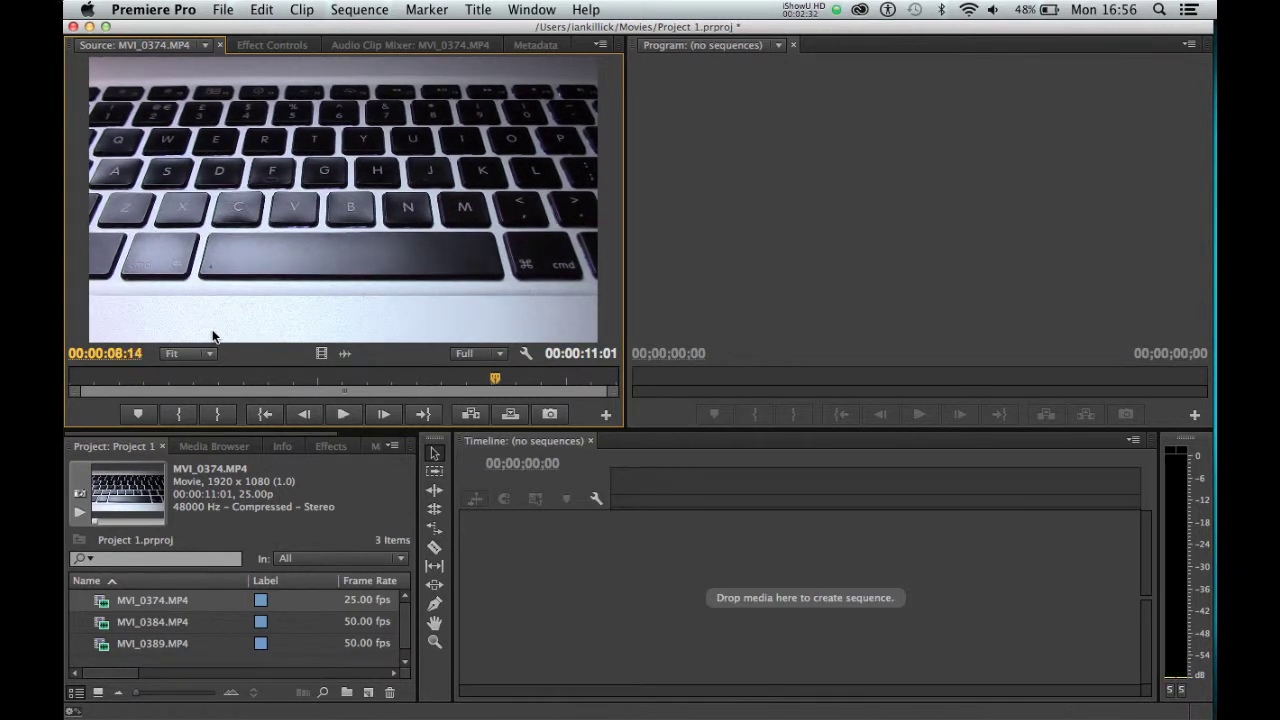
{"action": "key", "text": "j"}
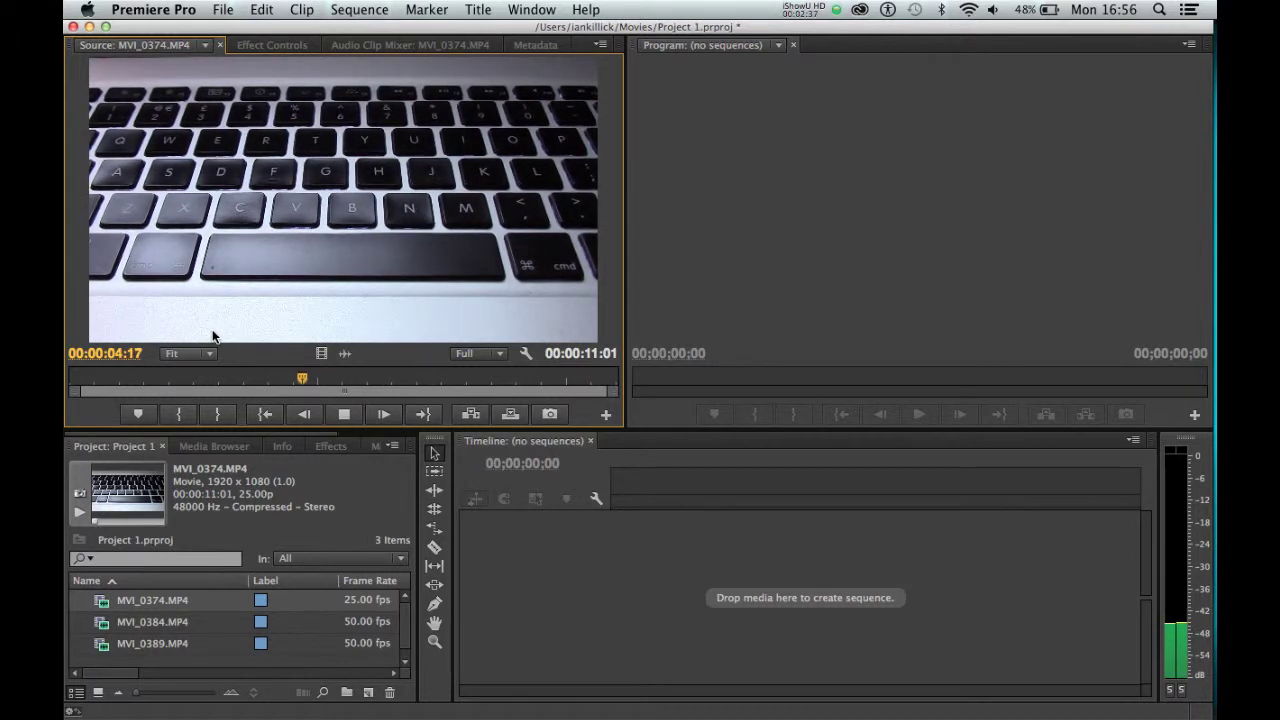
{"action": "key", "text": "j"}
{"action": "key", "text": "j"}
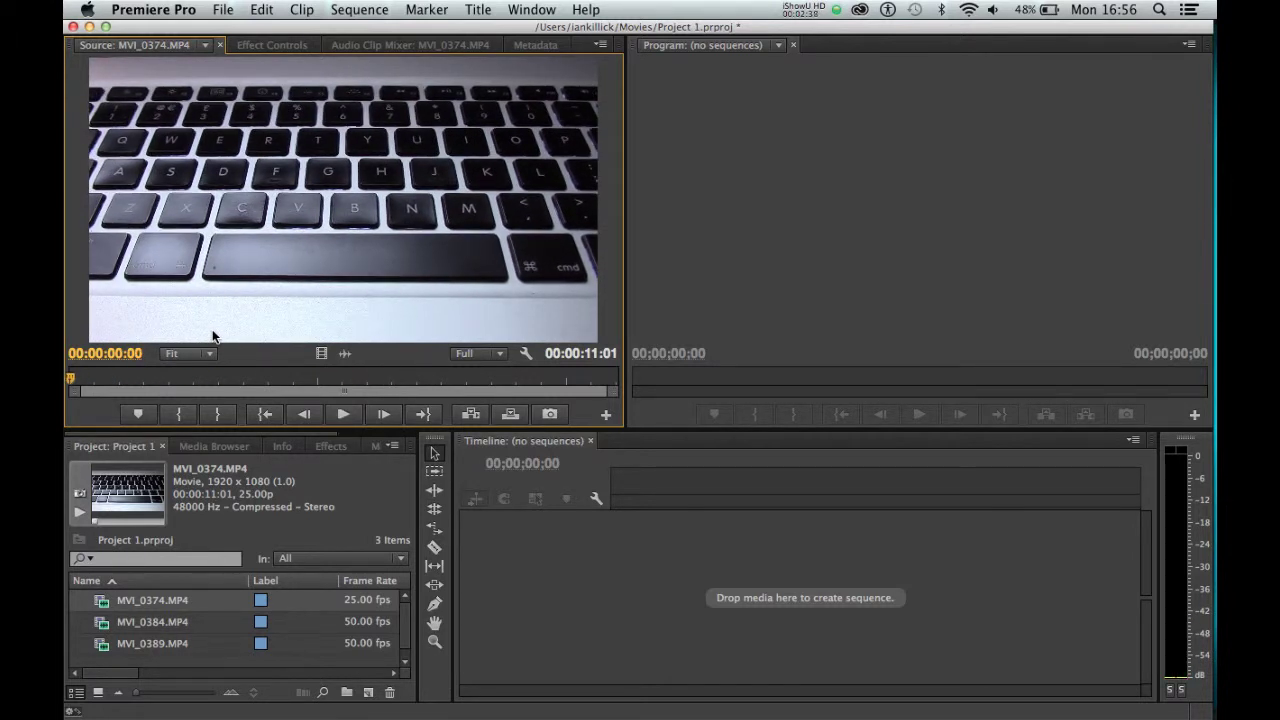
- Play MVI_0374.MP4 in fast forward to its end, scrub back to about 00:00:04:06 and play a short part
{"action": "key", "text": "l"}
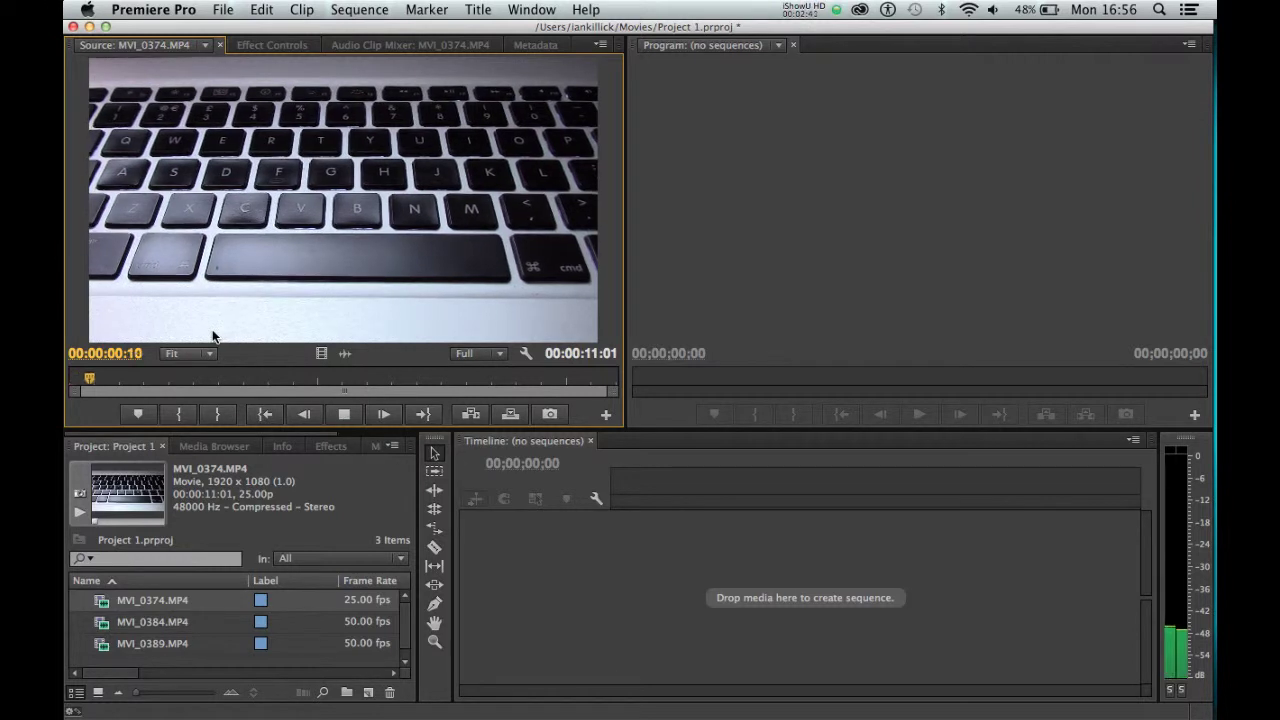
{"action": "key", "text": "l"}
{"action": "key", "text": "l"}
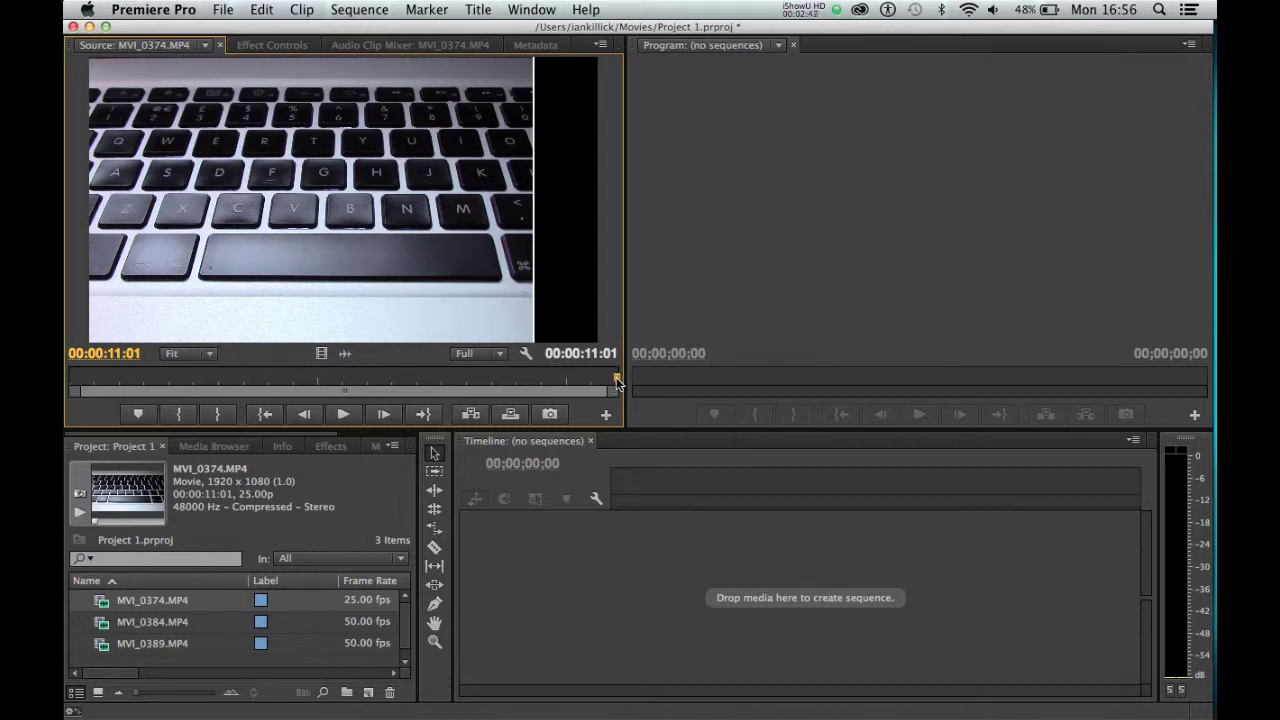
{"action": "left_click_drag", "start_coordinate": [610, 383], "coordinate": [278, 392]}
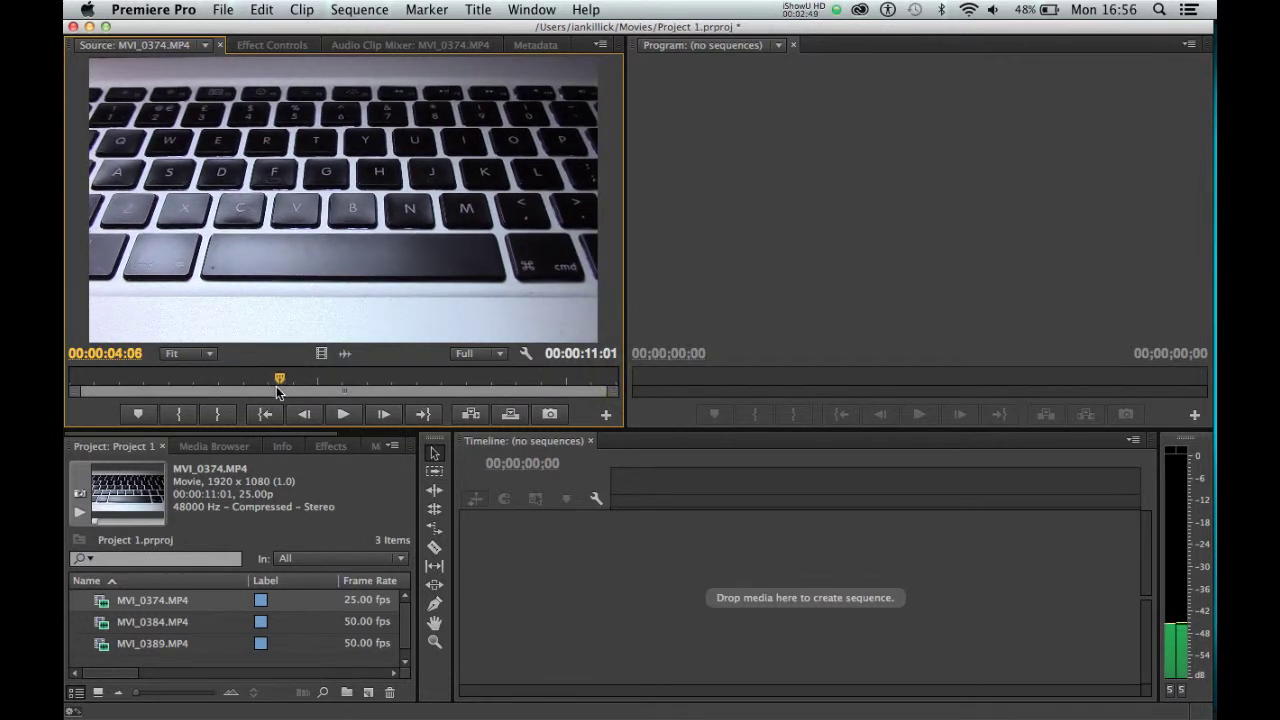
{"action": "left_click", "coordinate": [342, 415]}
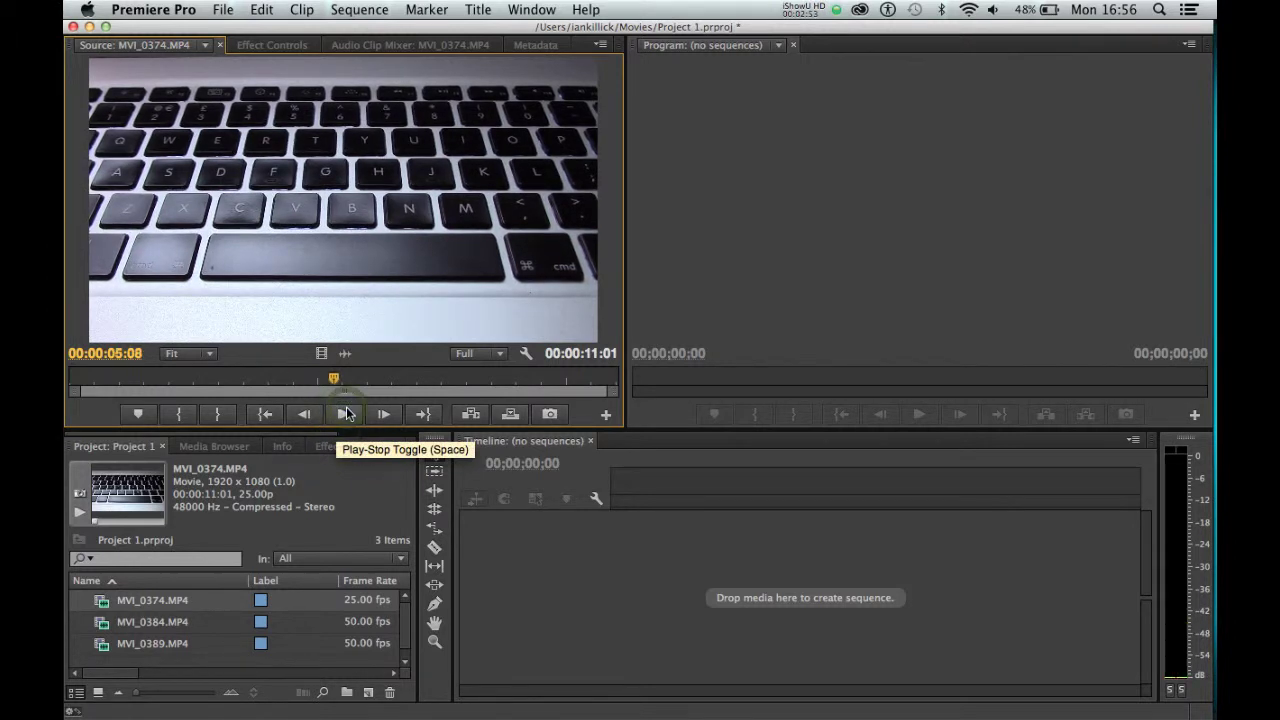
{"action": "left_click", "coordinate": [346, 414]}
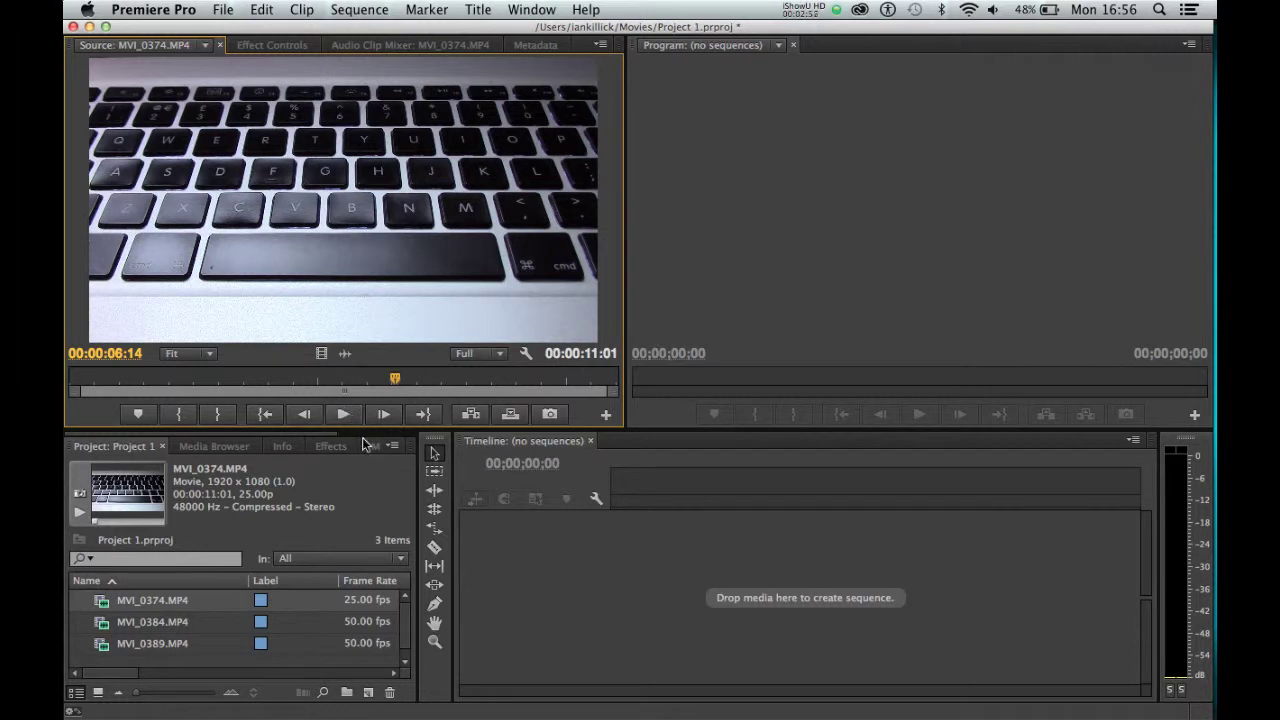
- Reduce the height of the preview area and move the MVI_0374.MP4 playhead back to 00:00:04:12
{"action": "left_click_drag", "start_coordinate": [361, 427], "coordinate": [361, 396]}
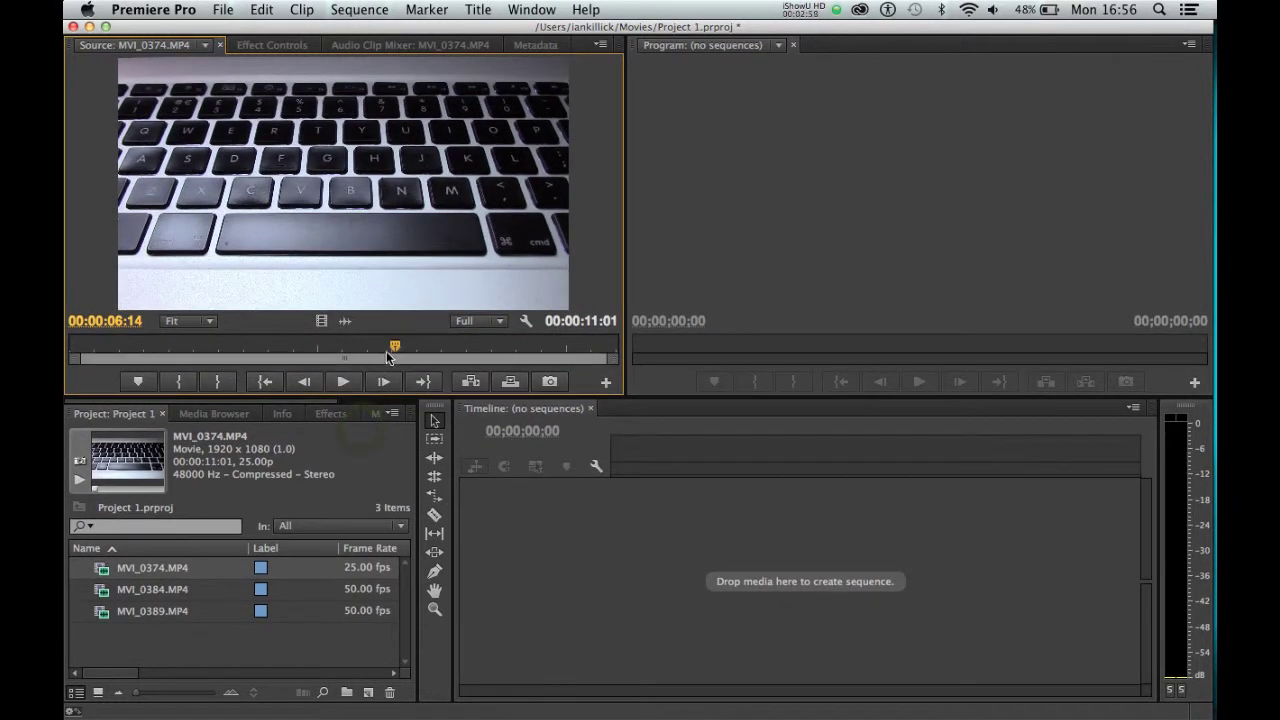
{"action": "left_click_drag", "start_coordinate": [393, 350], "coordinate": [290, 355]}
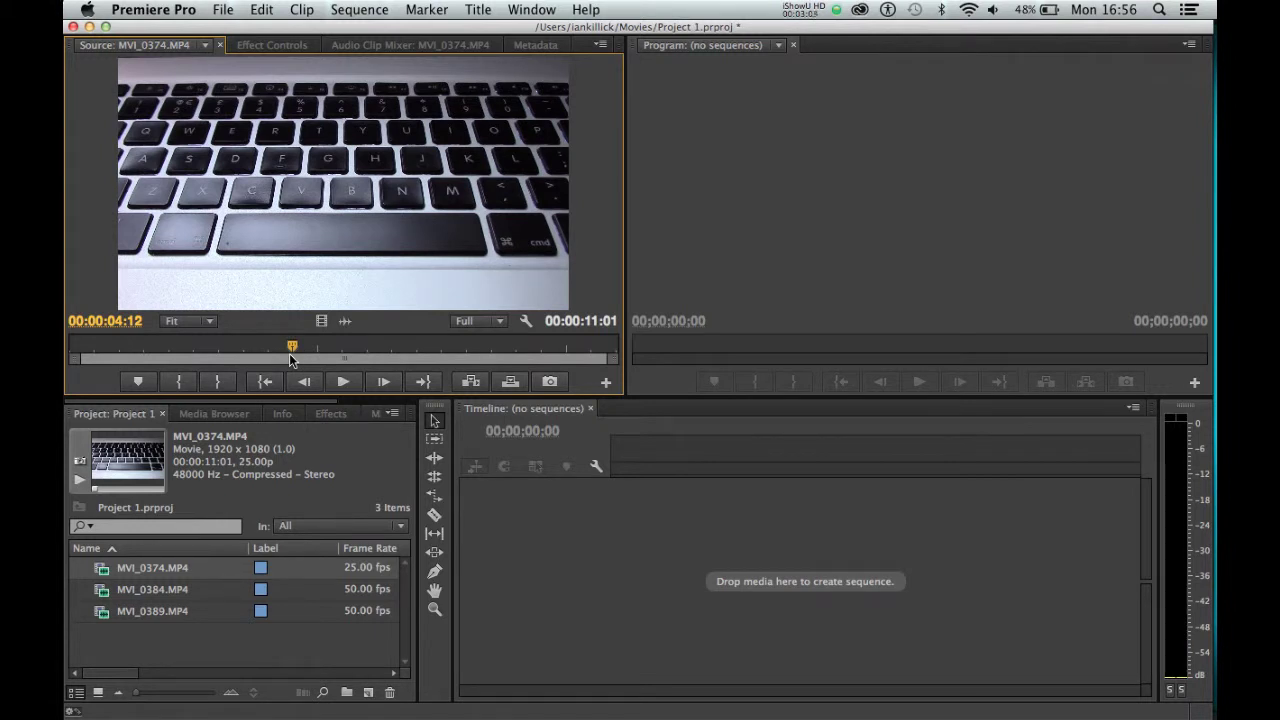
- Start a new sequence and expand the 1080p group of the Digital SLR presets
{"action": "left_click", "coordinate": [222, 10]}
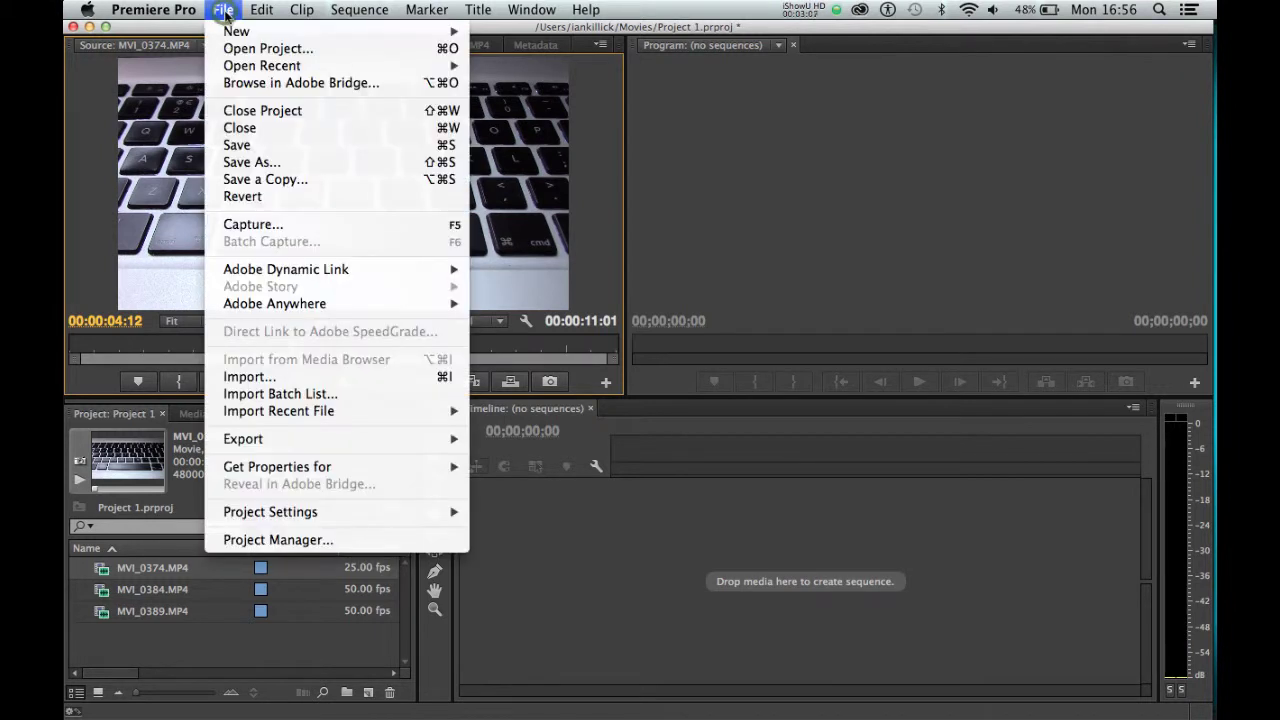
{"action": "mouse_move", "coordinate": [427, 9]}
{"action": "mouse_move", "coordinate": [222, 10]}
{"action": "mouse_move", "coordinate": [232, 32]}
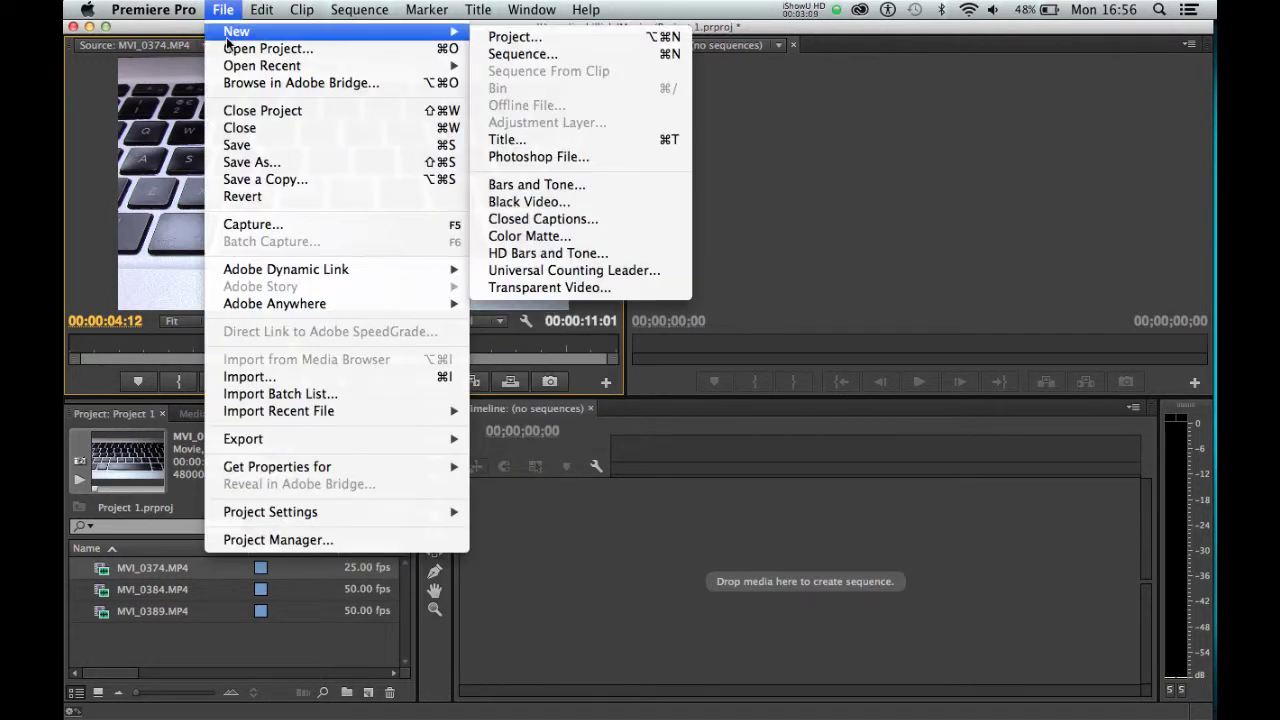
{"action": "left_click", "coordinate": [518, 54]}
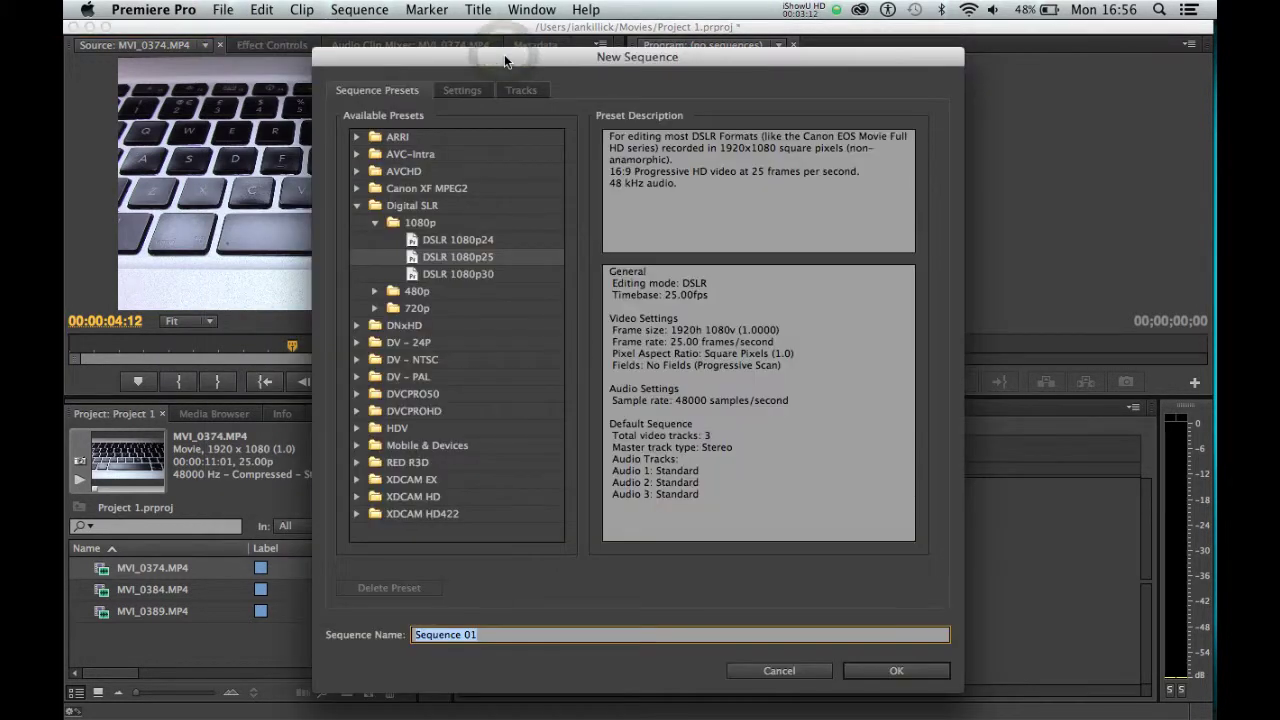
{"action": "left_click", "coordinate": [375, 222]}
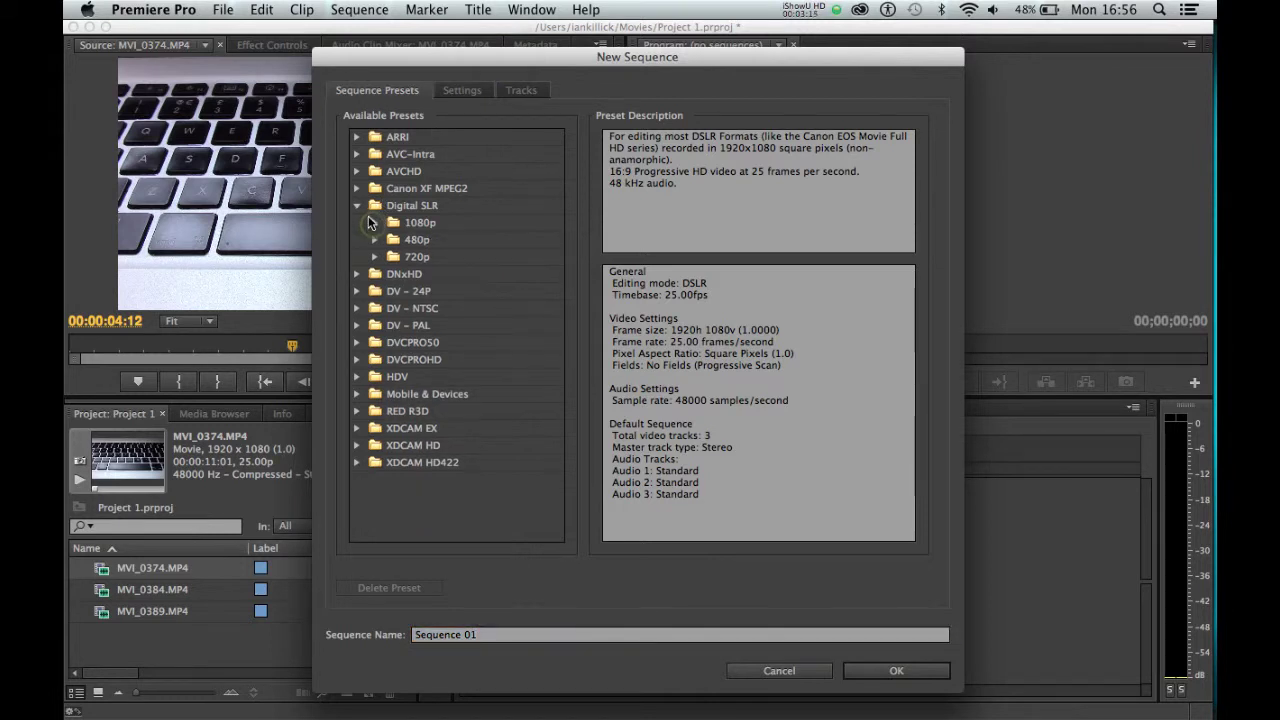
{"action": "left_click", "coordinate": [358, 206]}
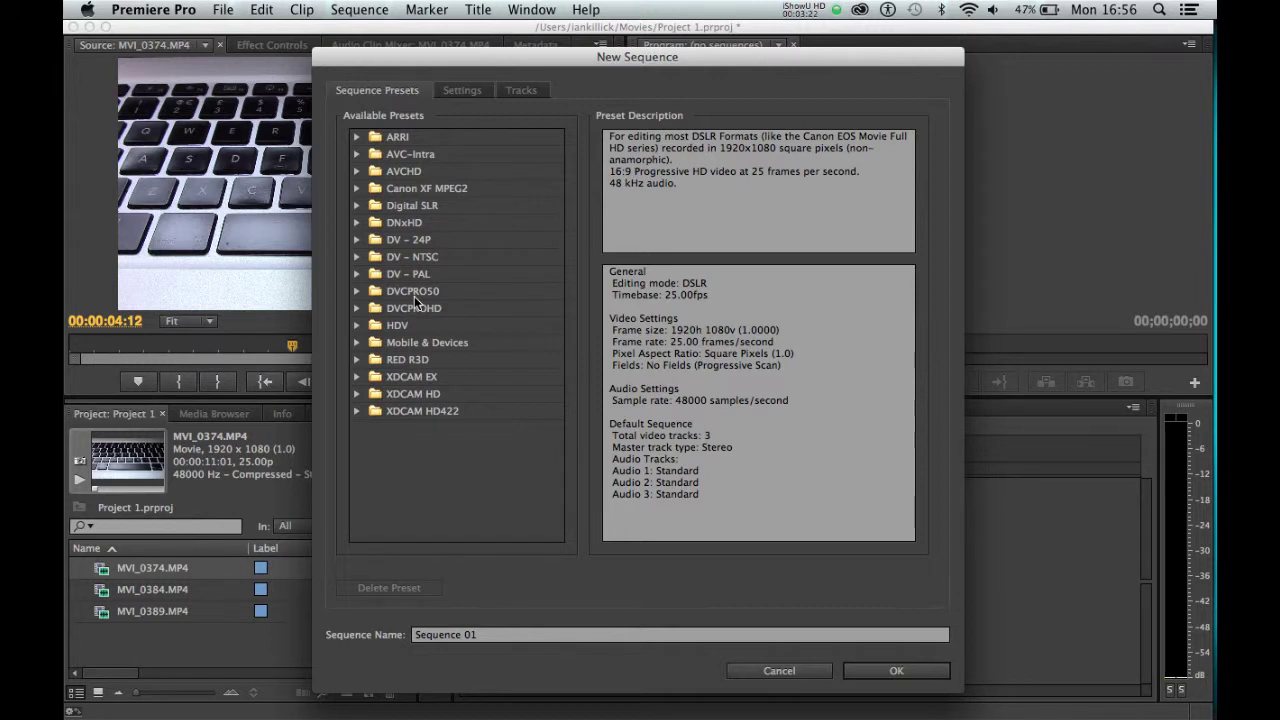
{"action": "left_click", "coordinate": [357, 205]}
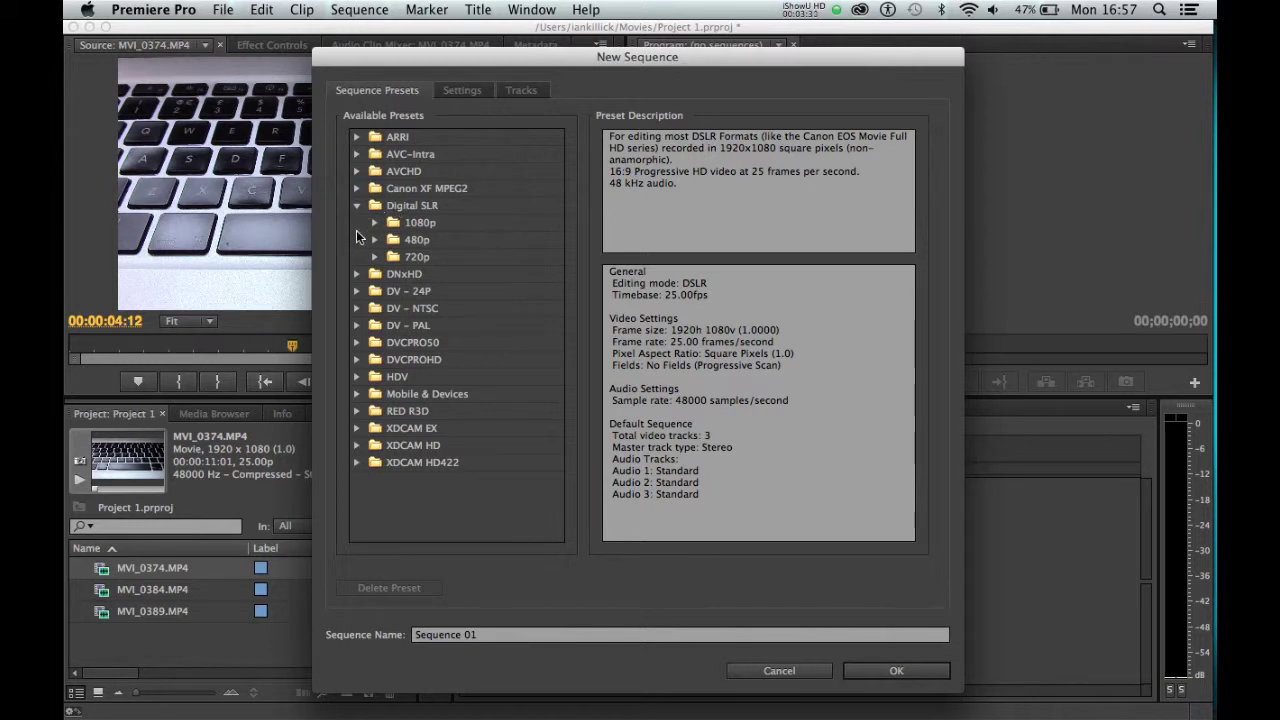
{"action": "left_click", "coordinate": [374, 223]}
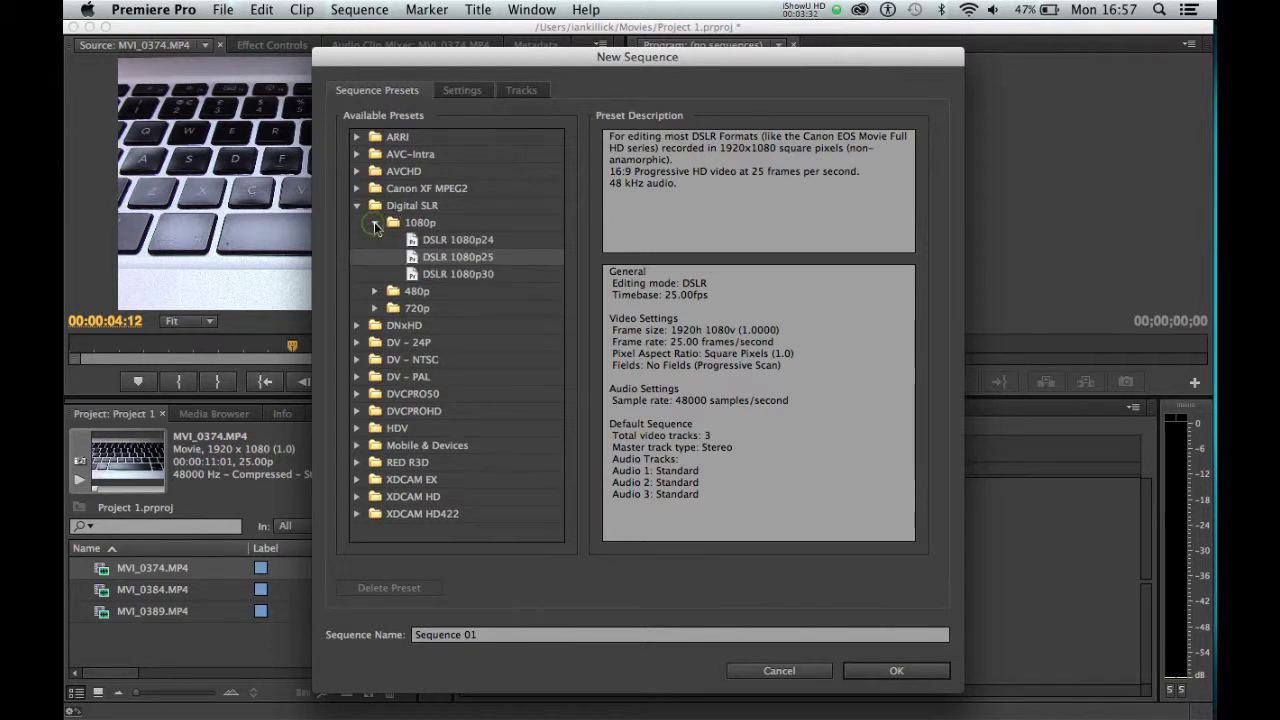
- Compare the three DSLR 1080p presets, choose DSLR 1080p25 and check its frame size and frame rate
{"action": "left_click", "coordinate": [442, 241]}
{"action": "left_click", "coordinate": [453, 256]}
{"action": "left_click", "coordinate": [458, 274]}
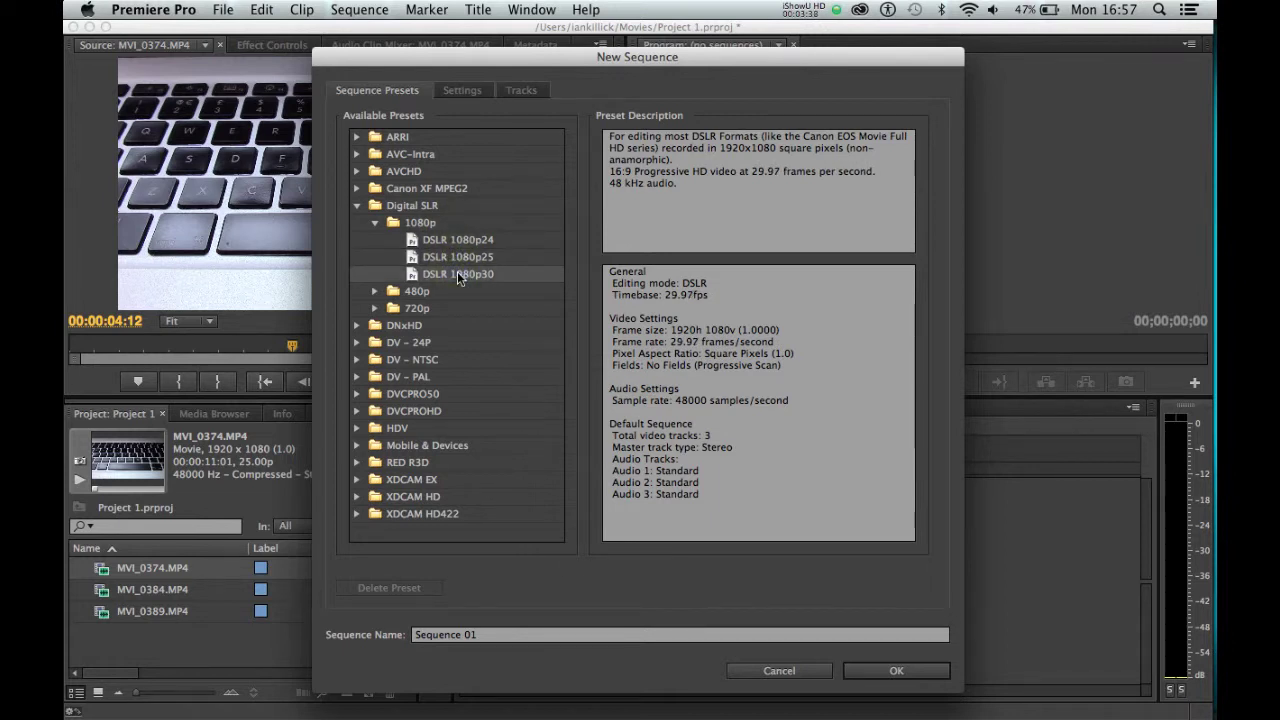
{"action": "left_click", "coordinate": [462, 257]}
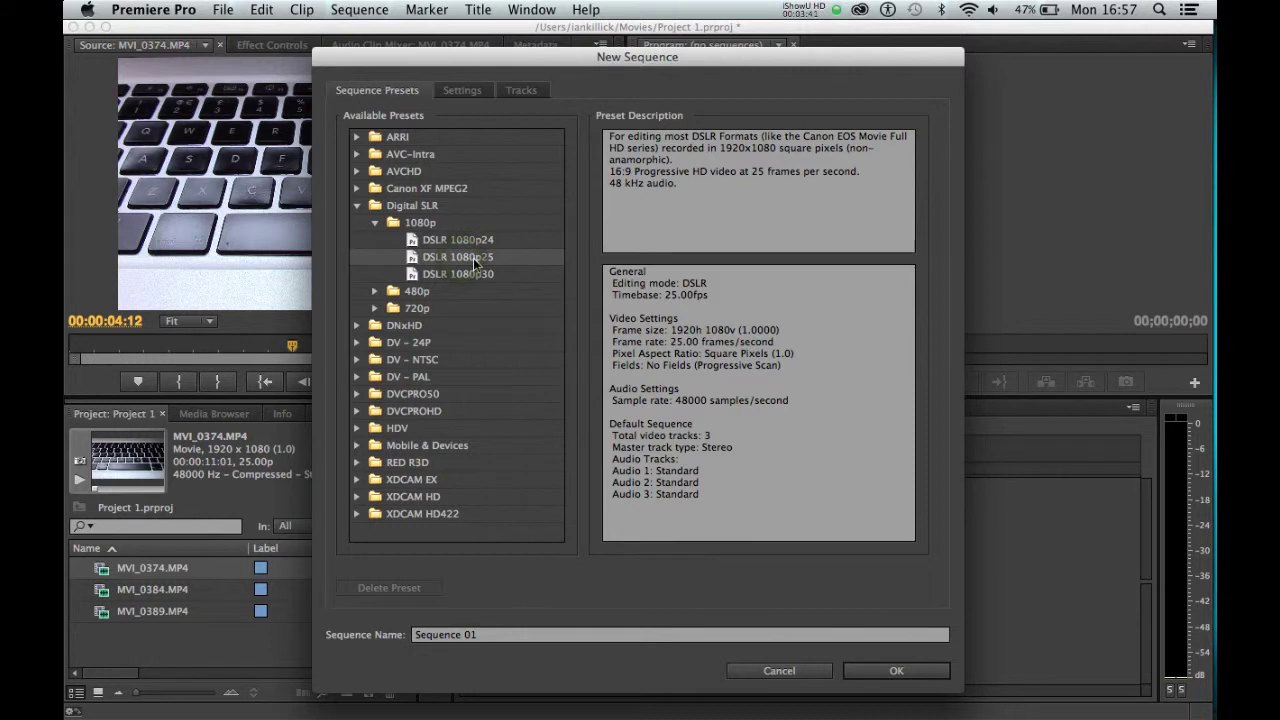
{"action": "left_click_drag", "start_coordinate": [670, 330], "coordinate": [737, 330]}
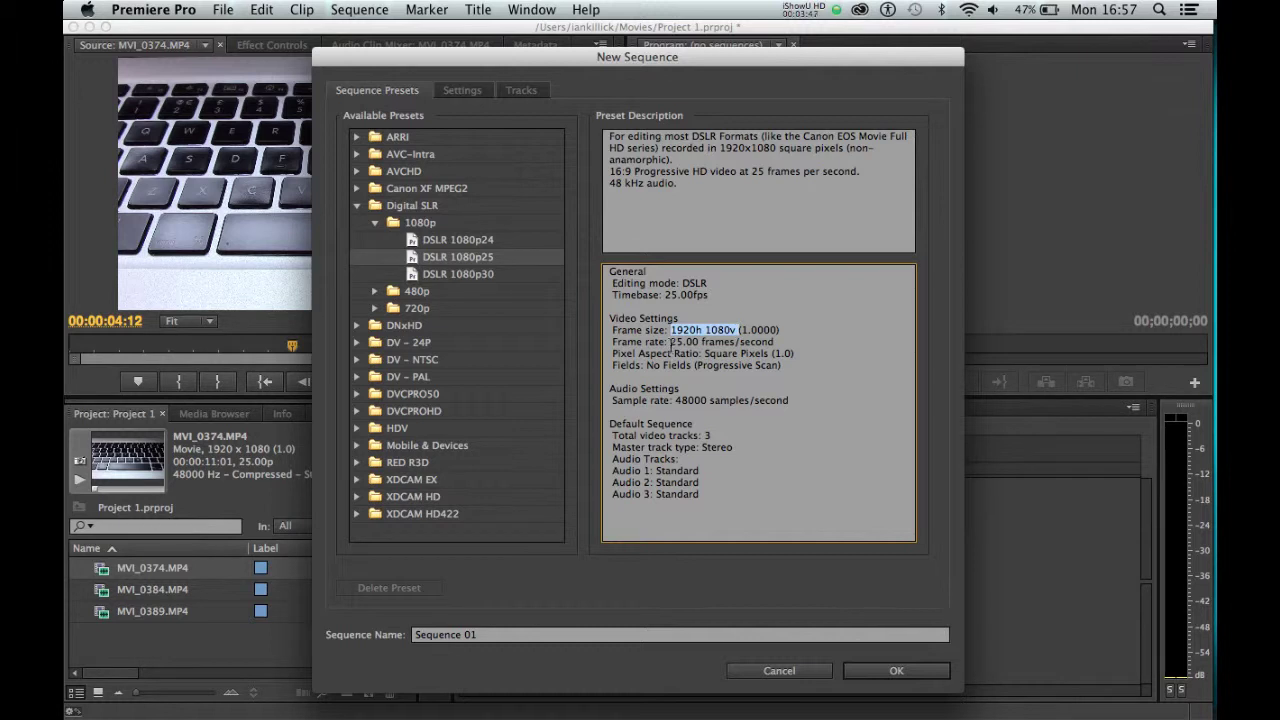
{"action": "left_click_drag", "start_coordinate": [670, 342], "coordinate": [768, 344]}
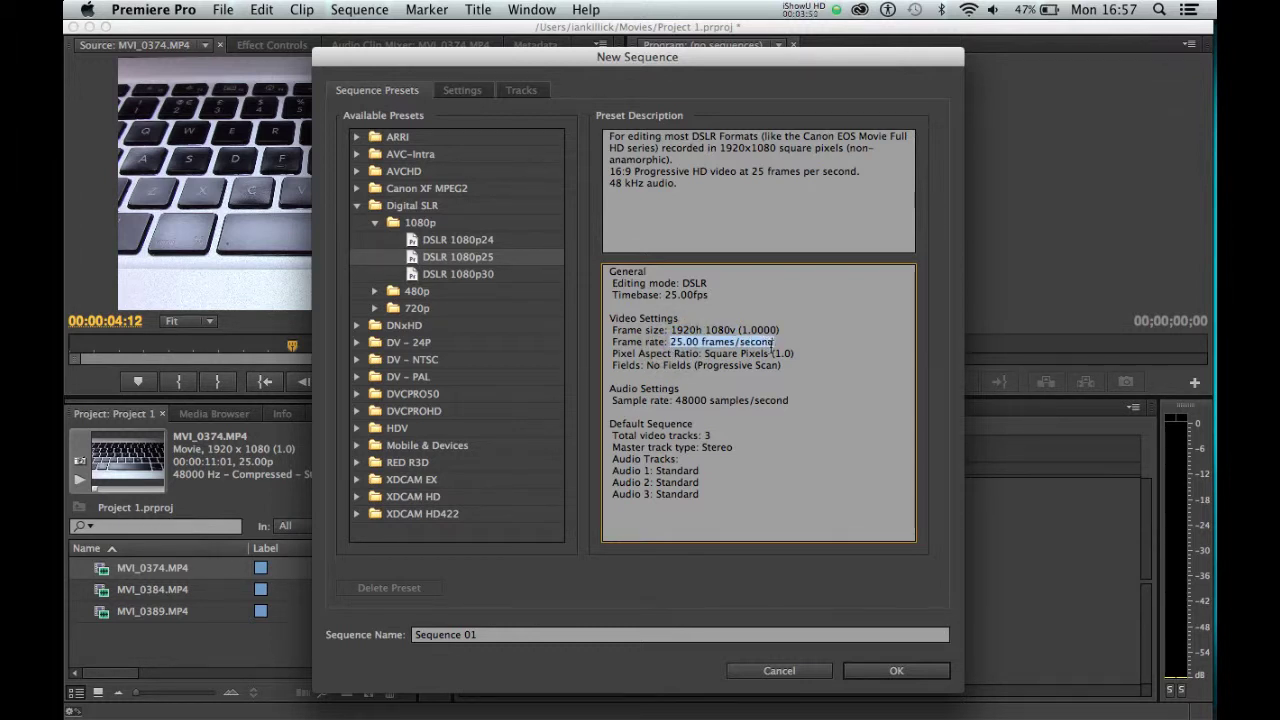
- Name the sequence Edit 1 and create it
{"action": "left_click", "coordinate": [443, 636]}
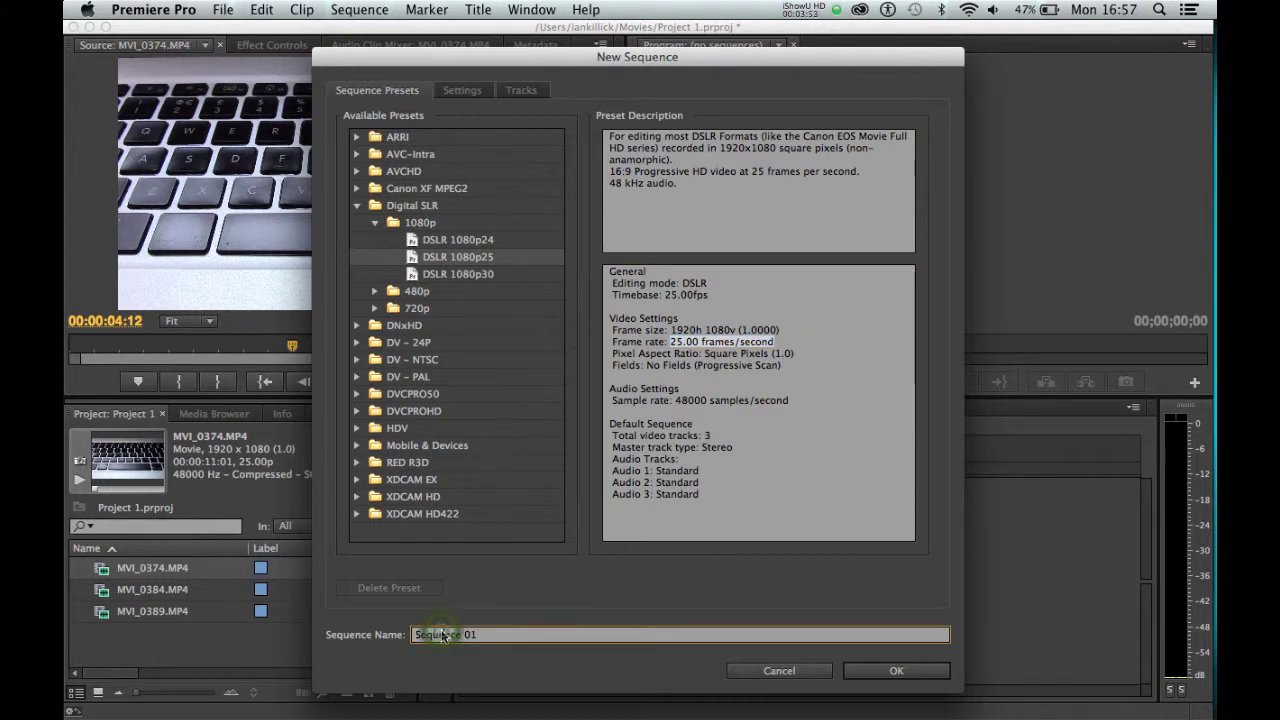
{"action": "triple_click", "coordinate": [443, 636]}
{"action": "key", "text": "BackSpace"}
{"action": "type", "text": "Edi"}
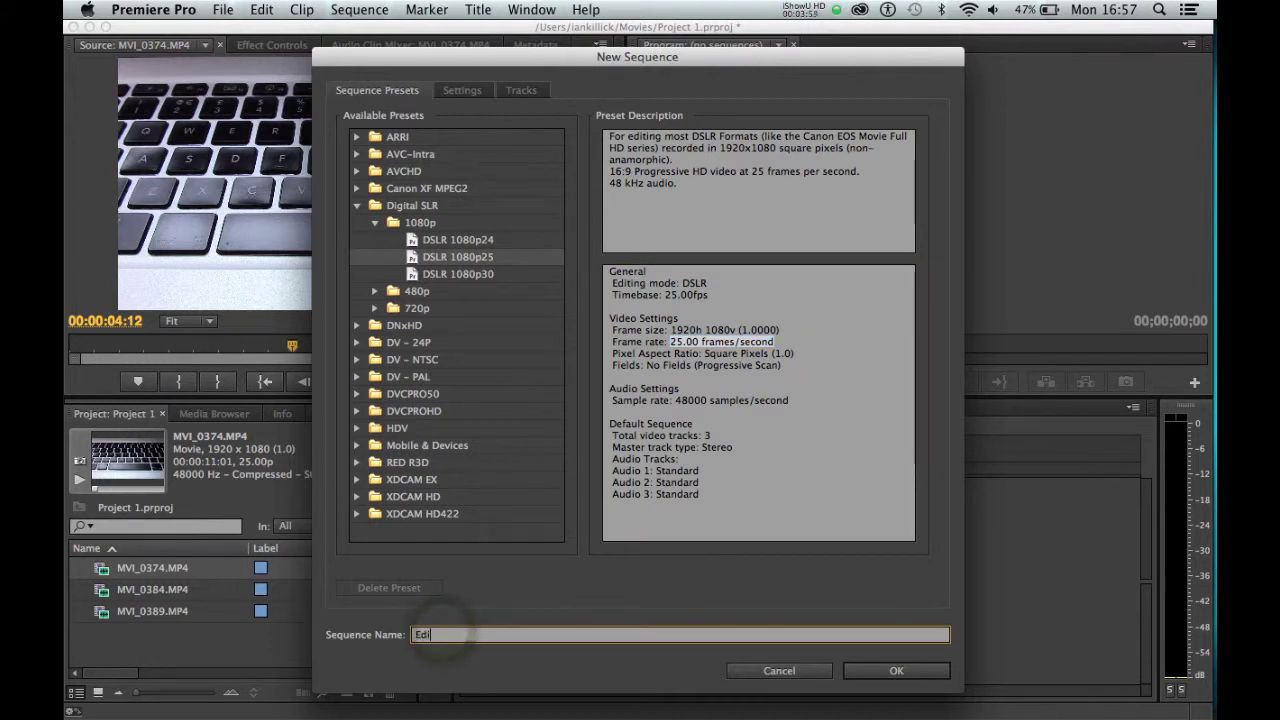
{"action": "type", "text": "t 1"}
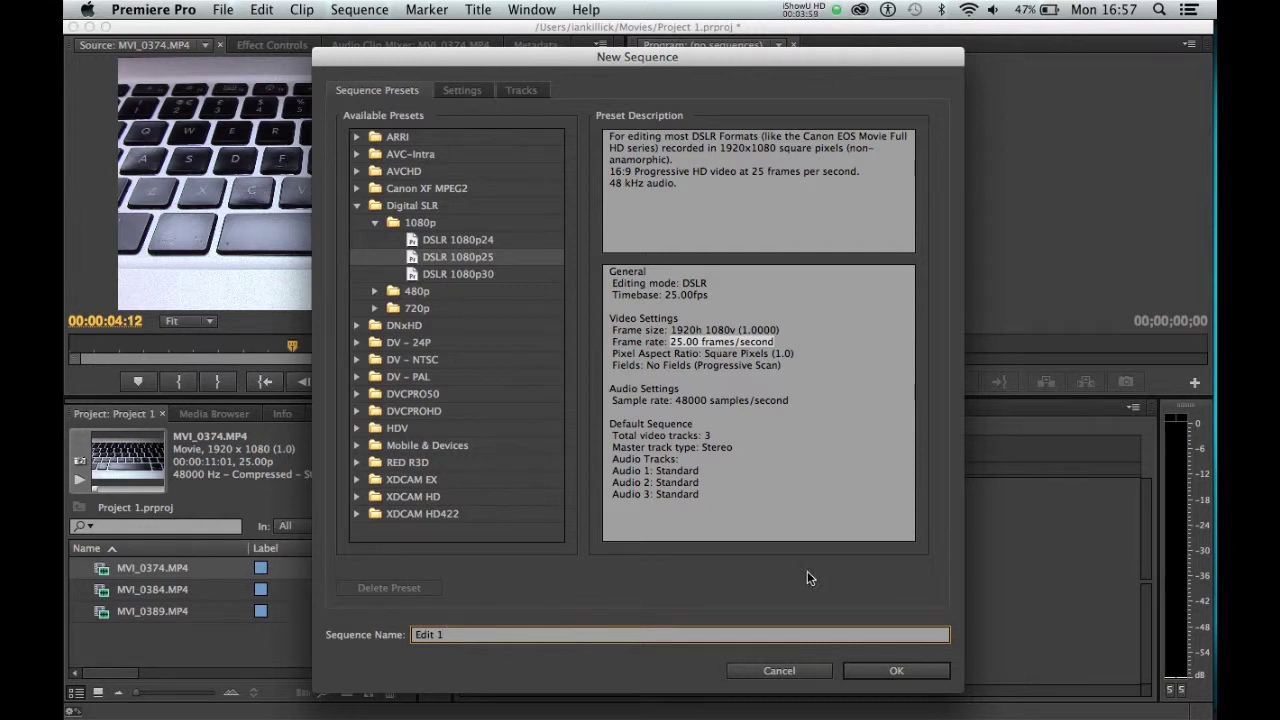
{"action": "left_click", "coordinate": [870, 670]}
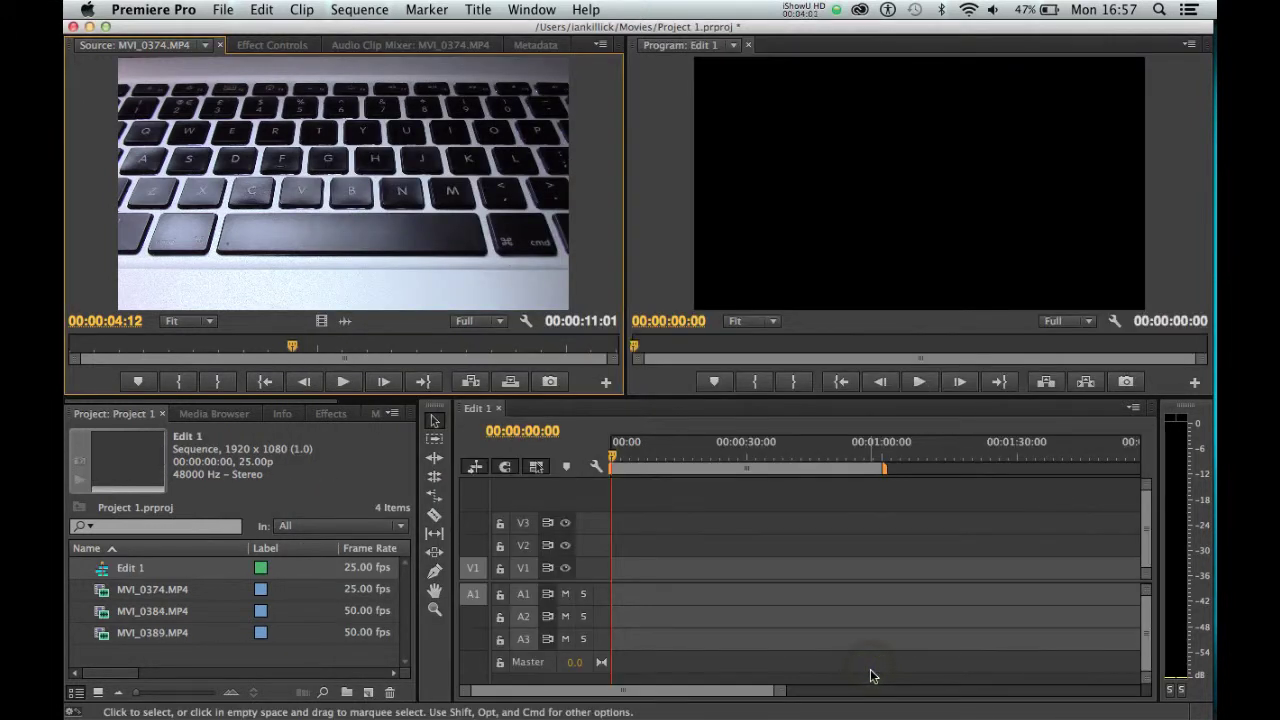
- Try playback of the empty Edit 1 sequence and scrub its timeline playhead out and back near the start
{"action": "mouse_move", "coordinate": [612, 456]}
{"action": "left_mouse_down"}
{"action": "mouse_move", "coordinate": [860, 458]}
{"action": "mouse_move", "coordinate": [619, 458]}
{"action": "left_mouse_up"}
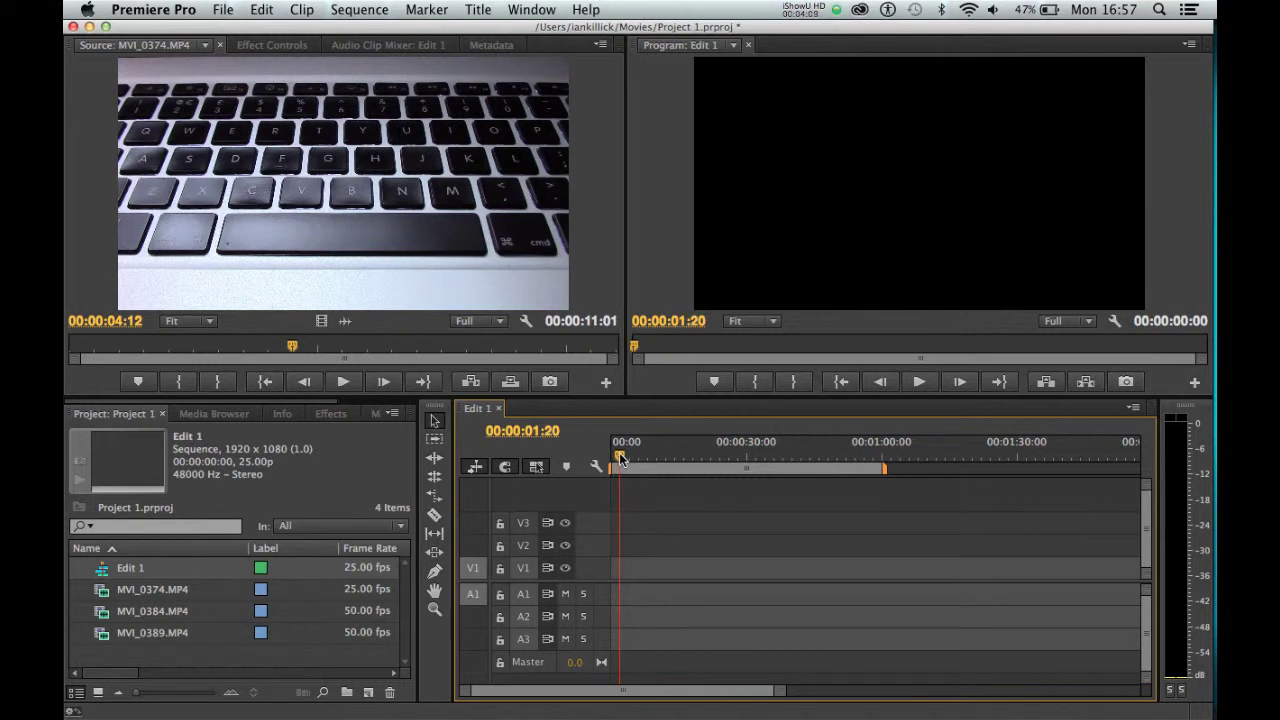
{"action": "left_click", "coordinate": [918, 389]}
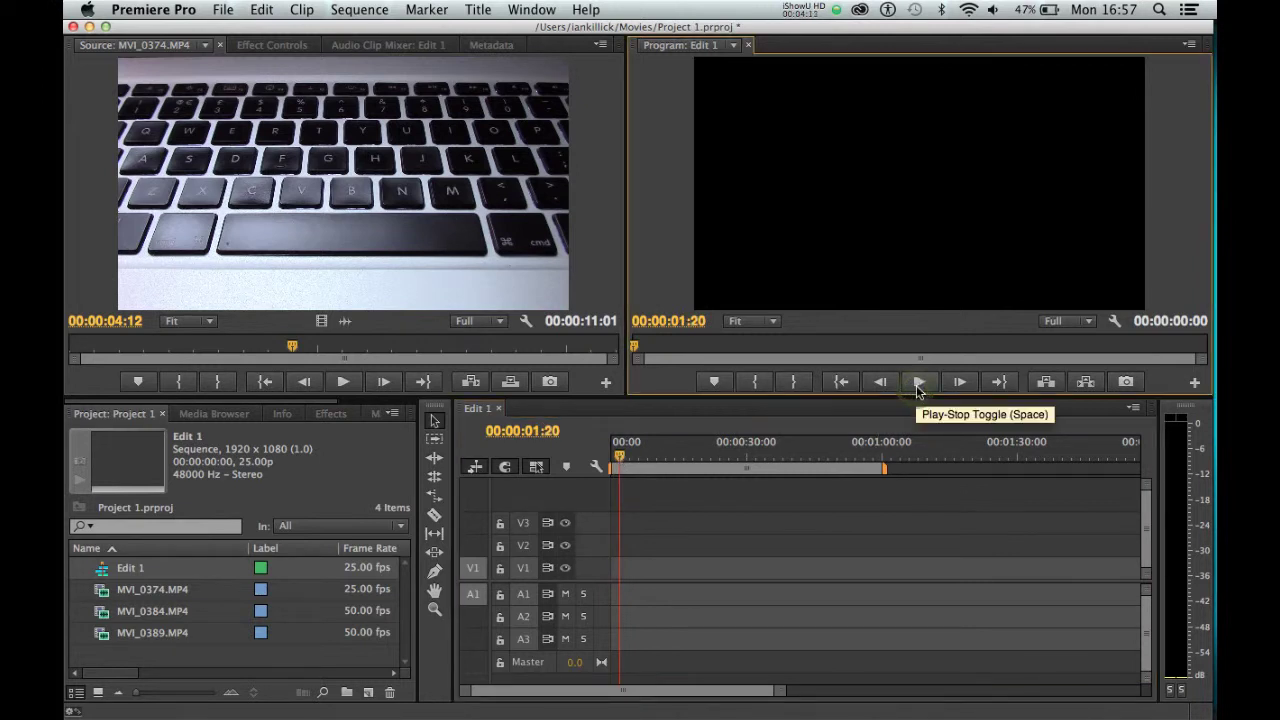
{"action": "left_click", "coordinate": [918, 386]}
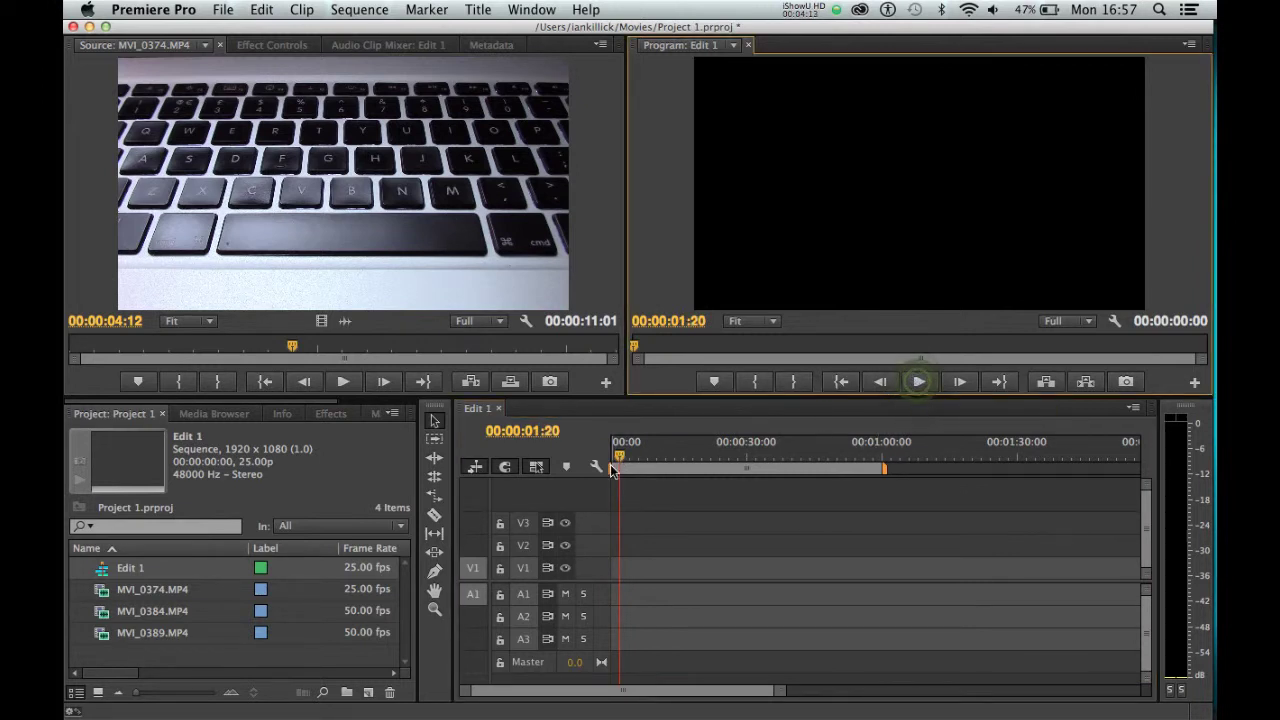
{"action": "left_click_drag", "start_coordinate": [626, 455], "coordinate": [705, 450]}
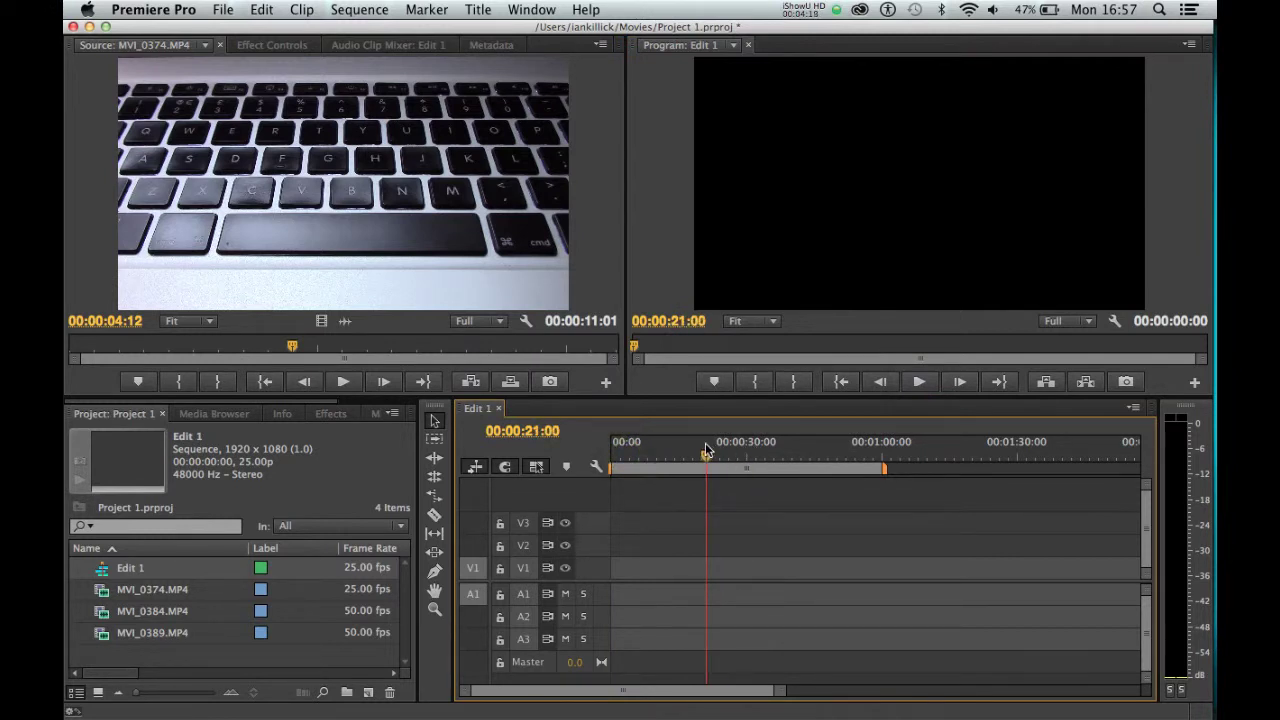
{"action": "left_click_drag", "start_coordinate": [705, 450], "coordinate": [615, 455]}
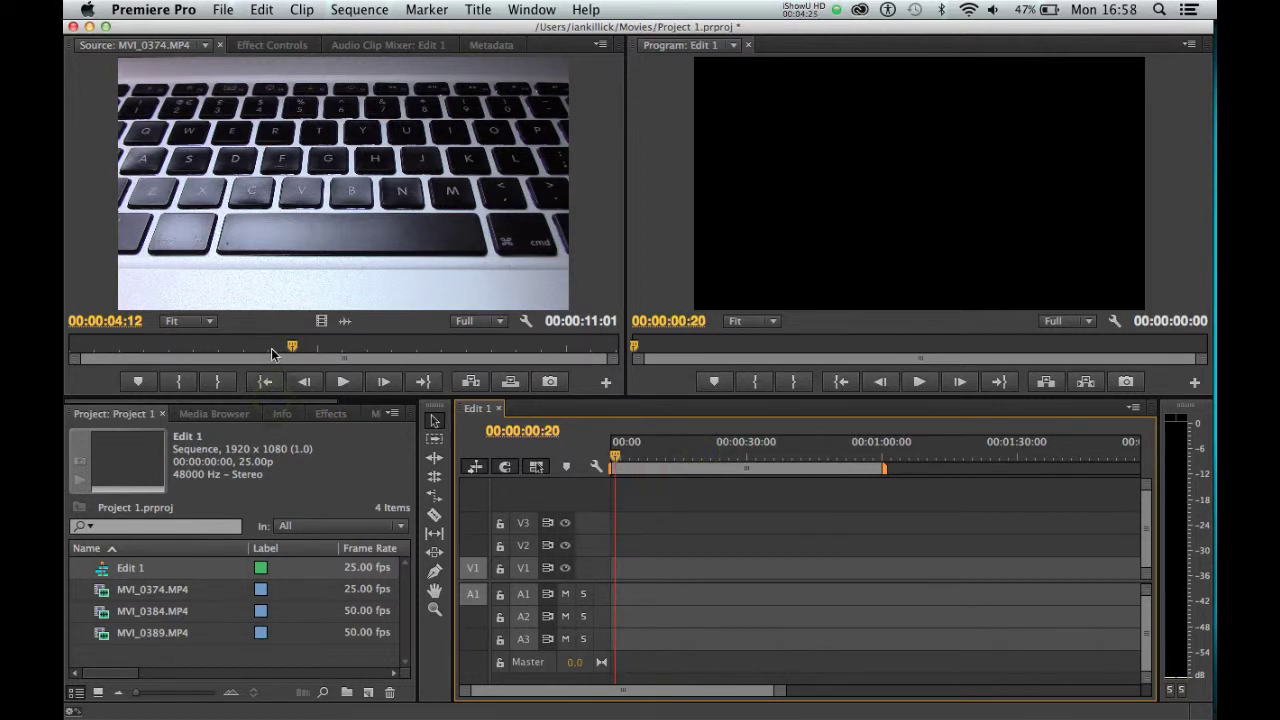
- Enlarge the project and timeline areas vertically and look through the properties of the three clips and Edit 1
{"action": "left_click_drag", "start_coordinate": [289, 397], "coordinate": [289, 347]}
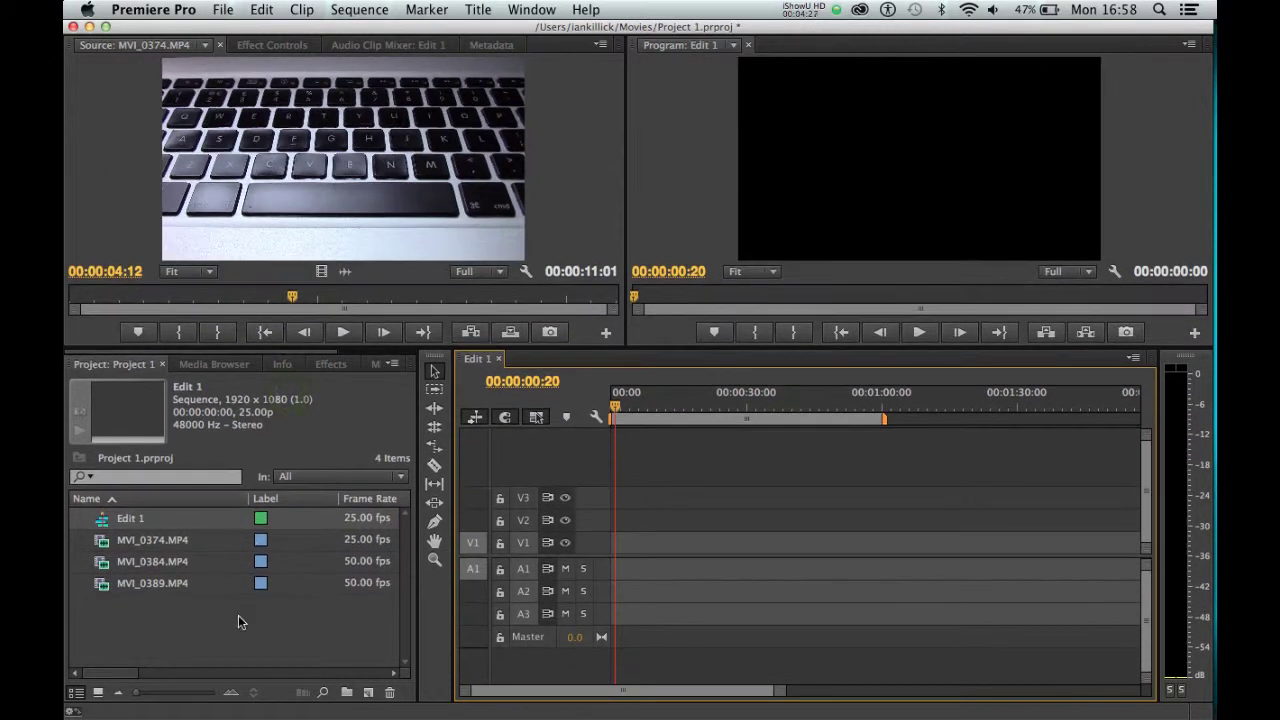
{"action": "left_click", "coordinate": [221, 640]}
{"action": "left_click", "coordinate": [155, 584]}
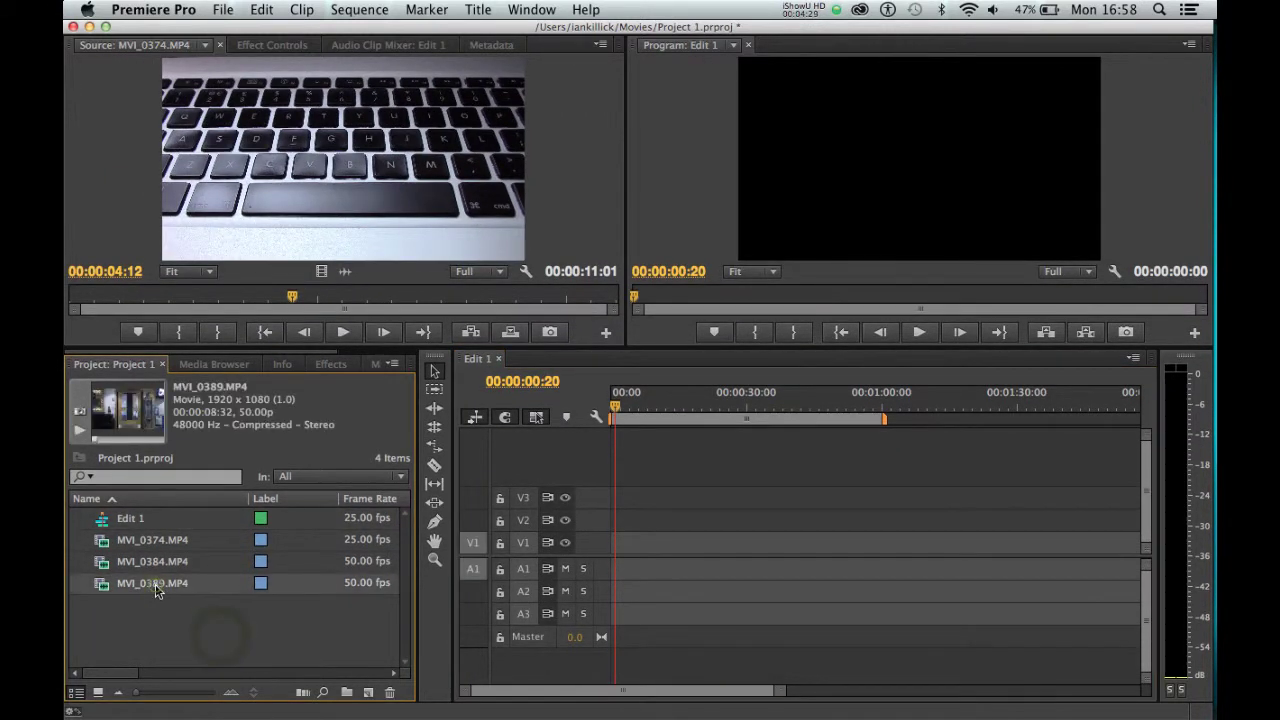
{"action": "left_click", "coordinate": [147, 564]}
{"action": "left_click", "coordinate": [136, 541]}
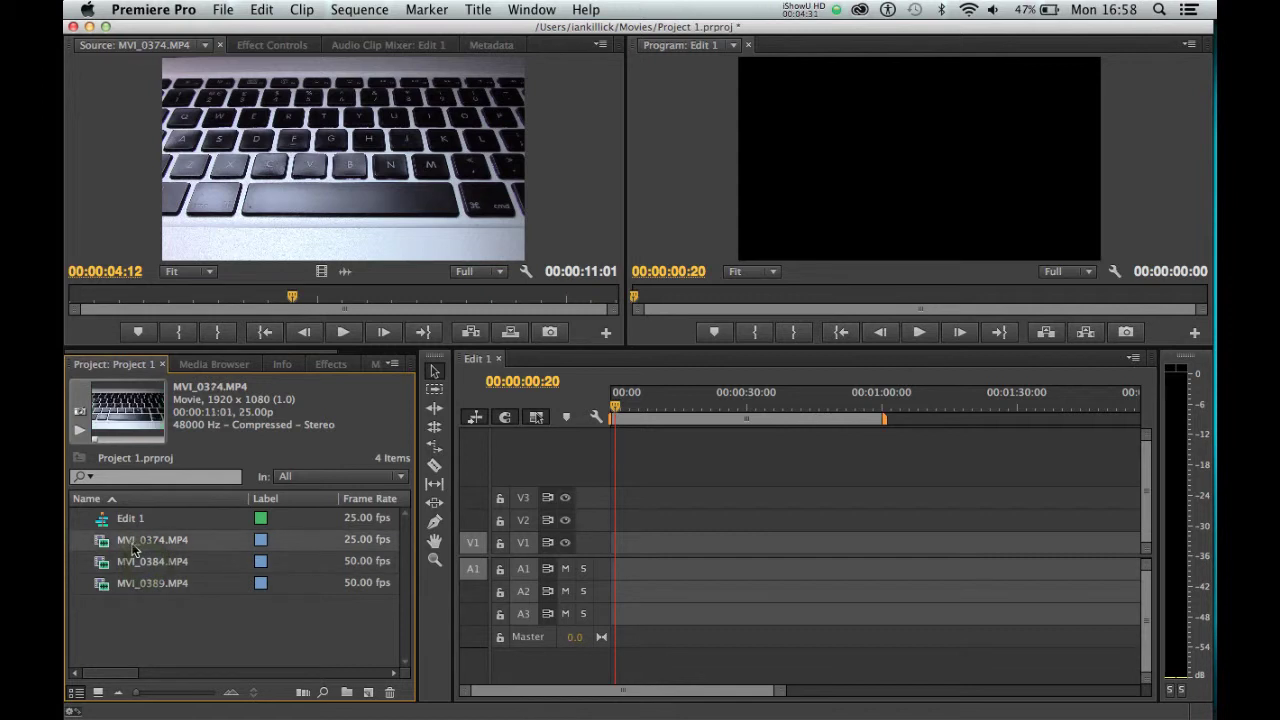
{"action": "left_click", "coordinate": [100, 520]}
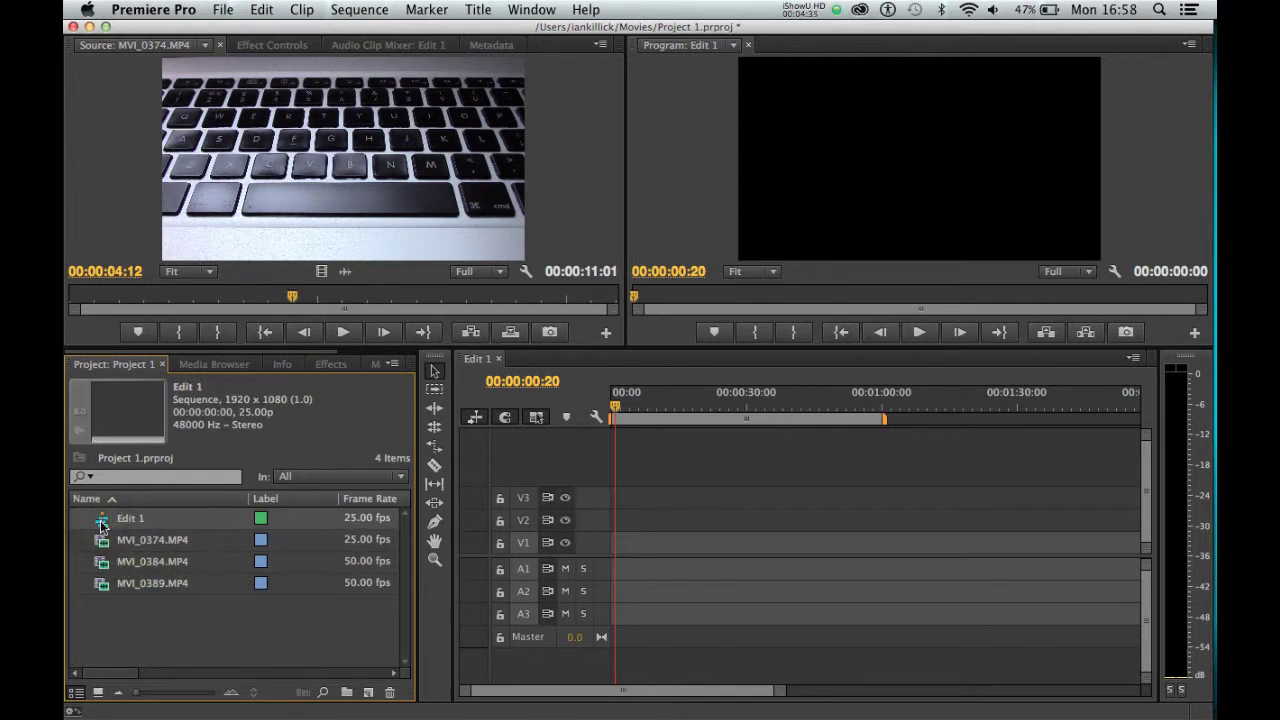
- Compare the MVI_0374.MP4 clip with the Edit 1 sequence and check the sequence's frame size and frame rate
{"action": "left_click", "coordinate": [645, 466]}
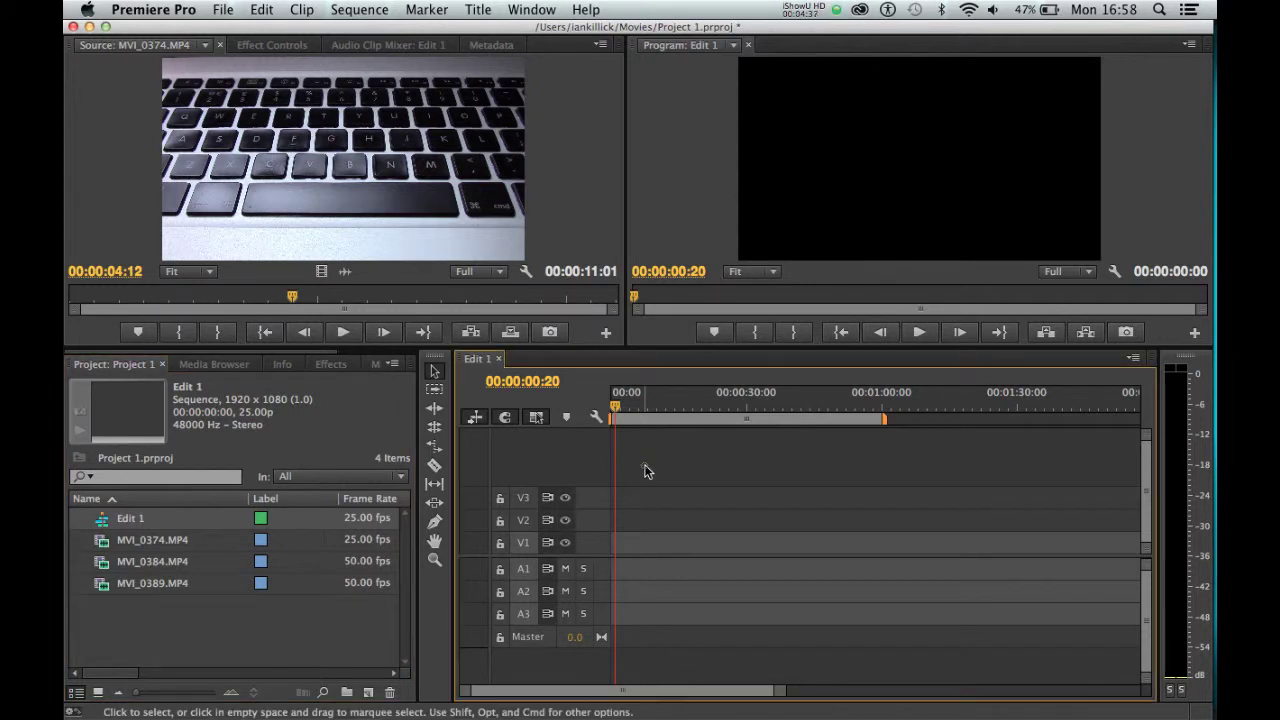
{"action": "left_click", "coordinate": [150, 540]}
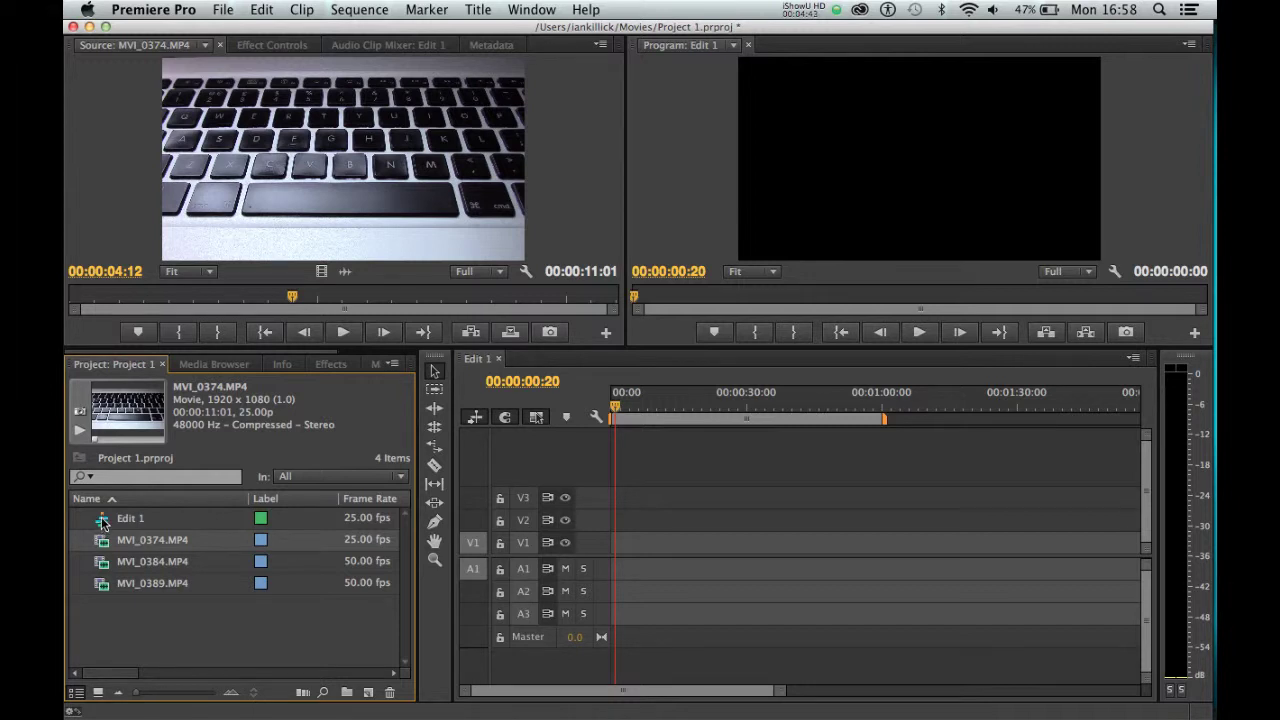
{"action": "left_click", "coordinate": [101, 517]}
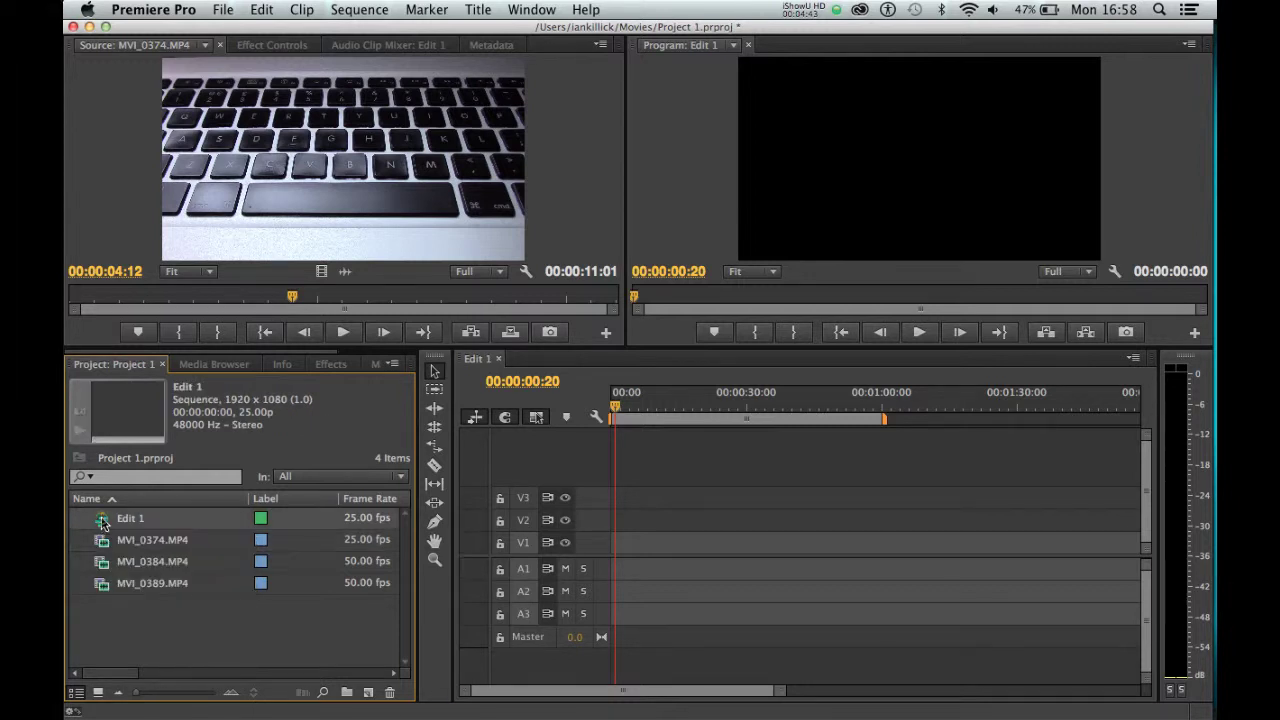
{"action": "left_click", "coordinate": [233, 402]}
{"action": "left_click", "coordinate": [280, 400]}
{"action": "left_click", "coordinate": [250, 414]}
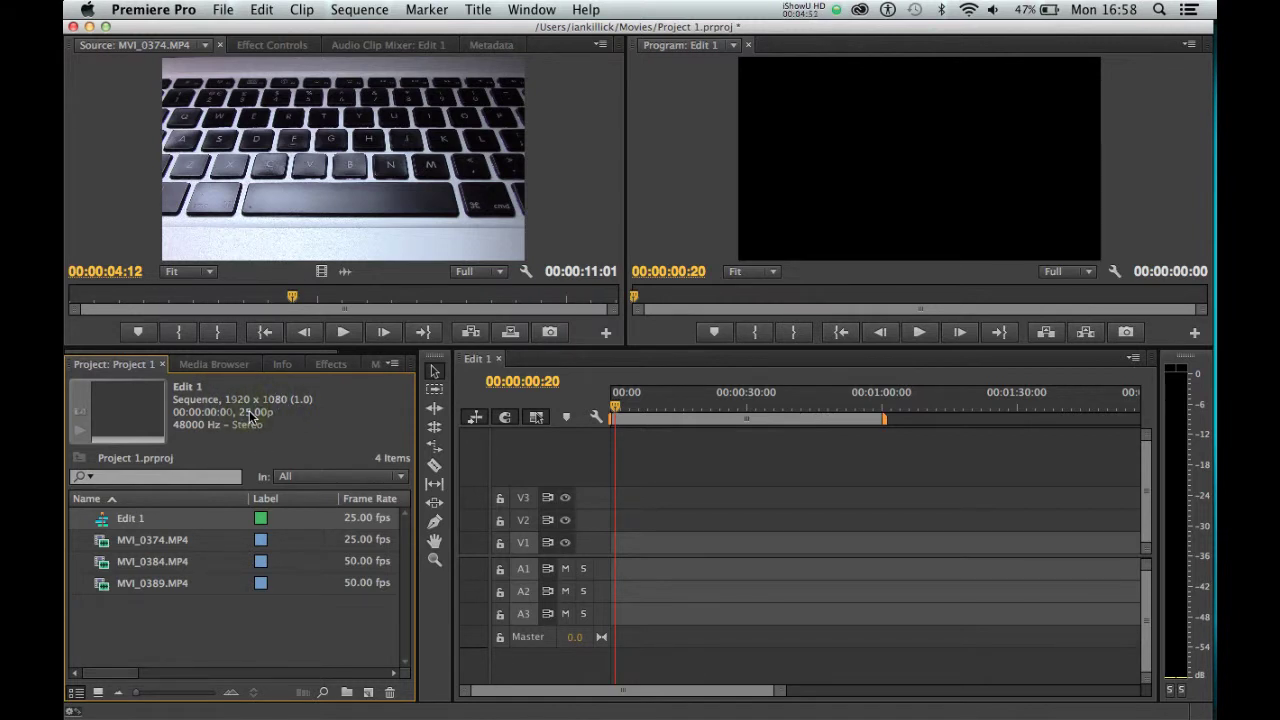
- Place the MVI_0374.MP4 clip at the start of track V1 in Edit 1 and scrub the playhead to about 00:00:03:10
{"action": "left_click", "coordinate": [175, 545]}
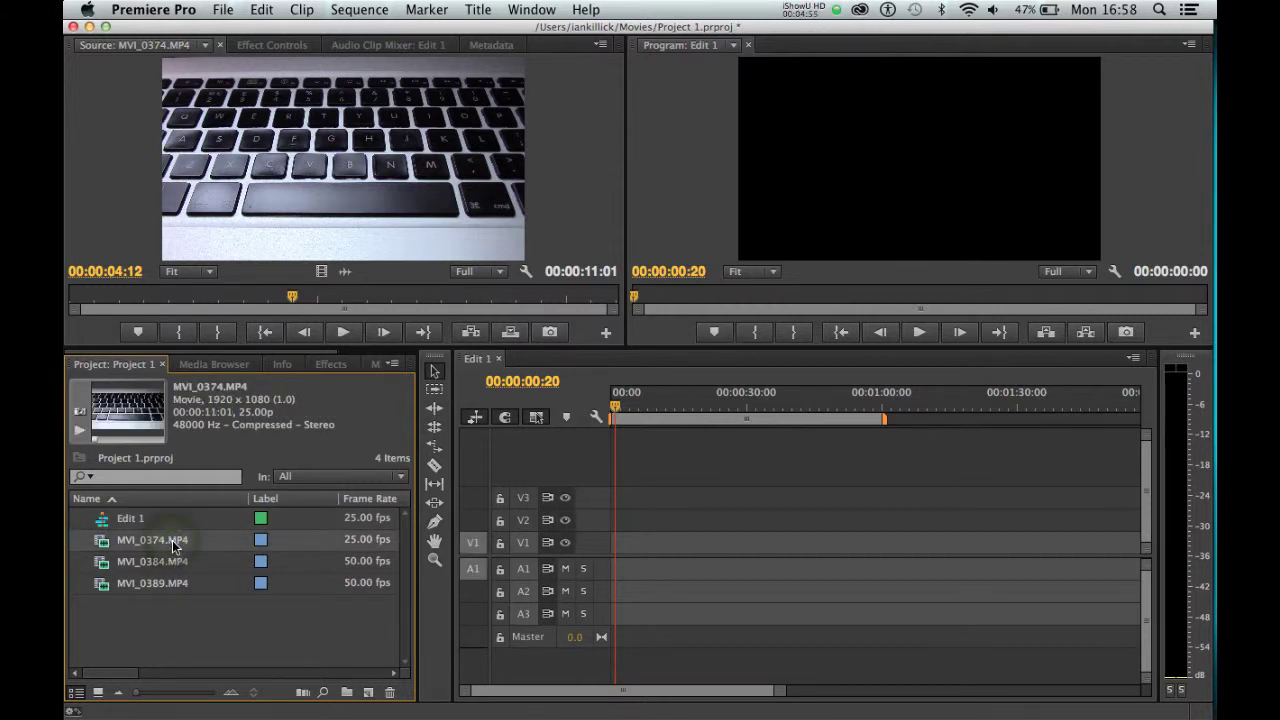
{"action": "left_click_drag", "start_coordinate": [102, 546], "coordinate": [600, 543]}
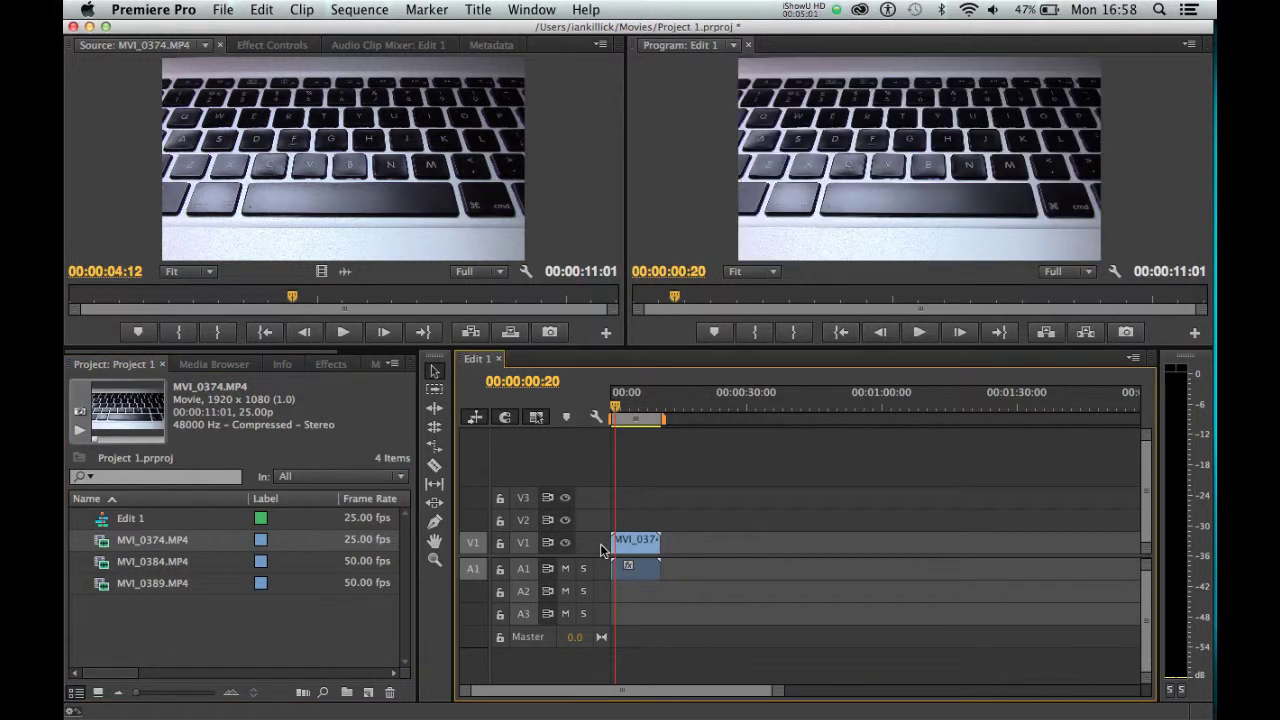
{"action": "mouse_move", "coordinate": [617, 410]}
{"action": "left_mouse_down"}
{"action": "mouse_move", "coordinate": [646, 410]}
{"action": "mouse_move", "coordinate": [627, 412]}
{"action": "left_mouse_up"}
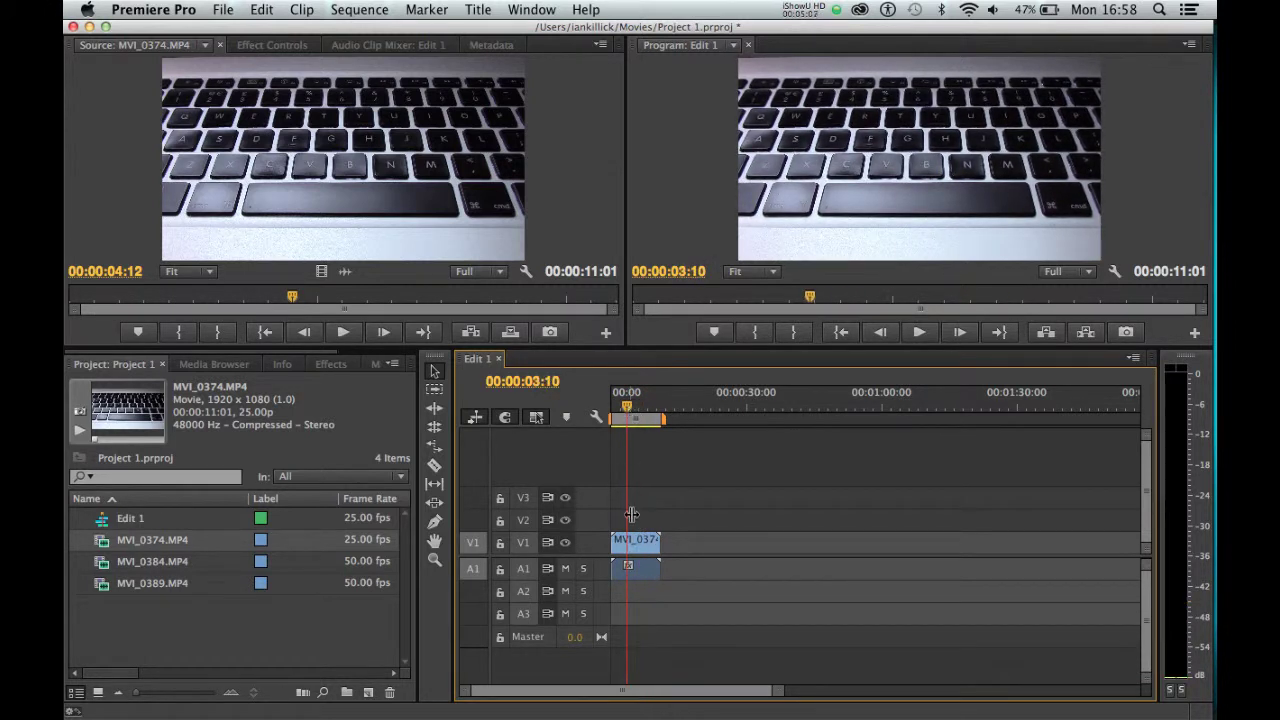
- Compare the frame size and frame rate of MVI_0374.MP4 and MVI_0384.MP4 with those of the Edit 1 sequence
{"action": "left_click", "coordinate": [263, 617]}
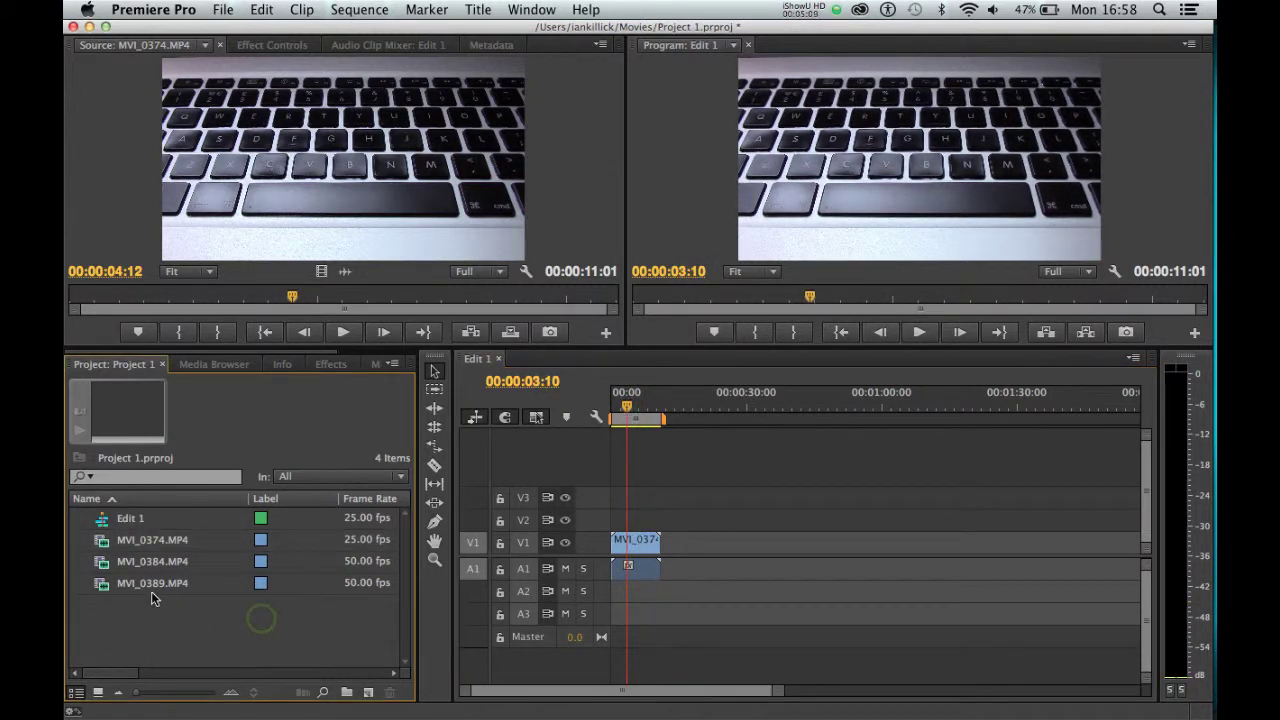
{"action": "left_click", "coordinate": [152, 542]}
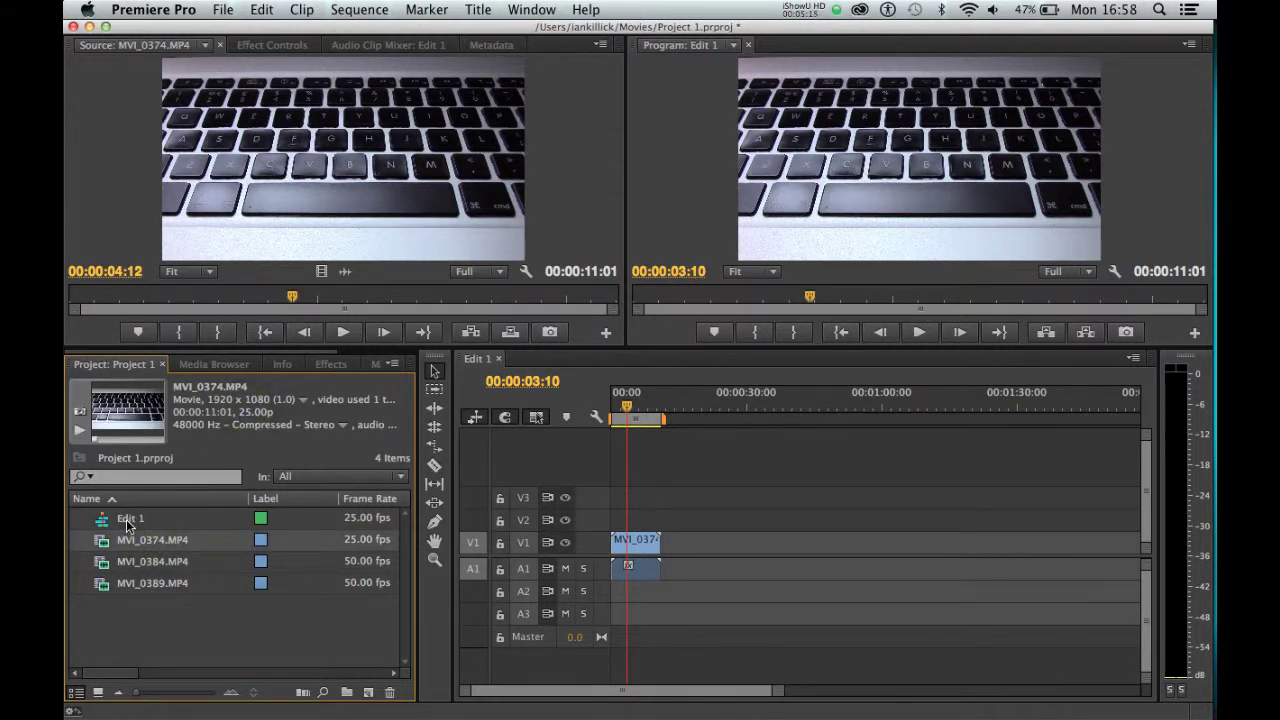
{"action": "left_click", "coordinate": [122, 561]}
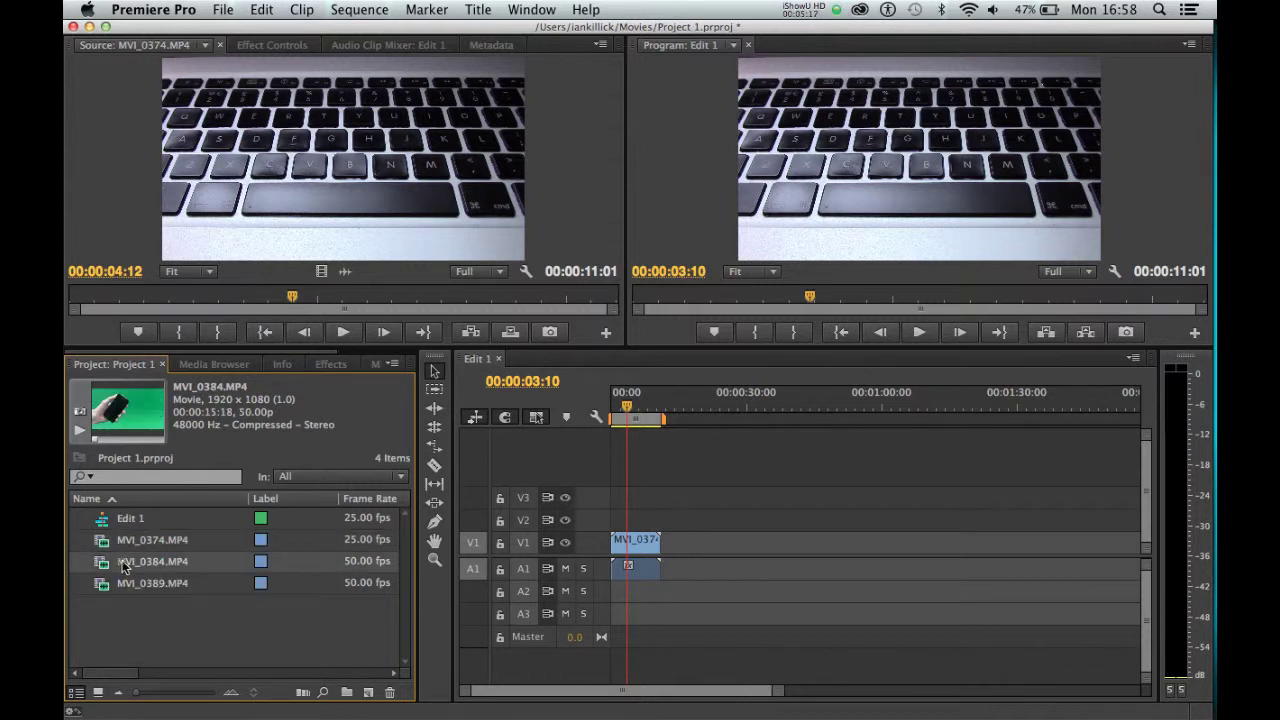
{"action": "left_click", "coordinate": [123, 522]}
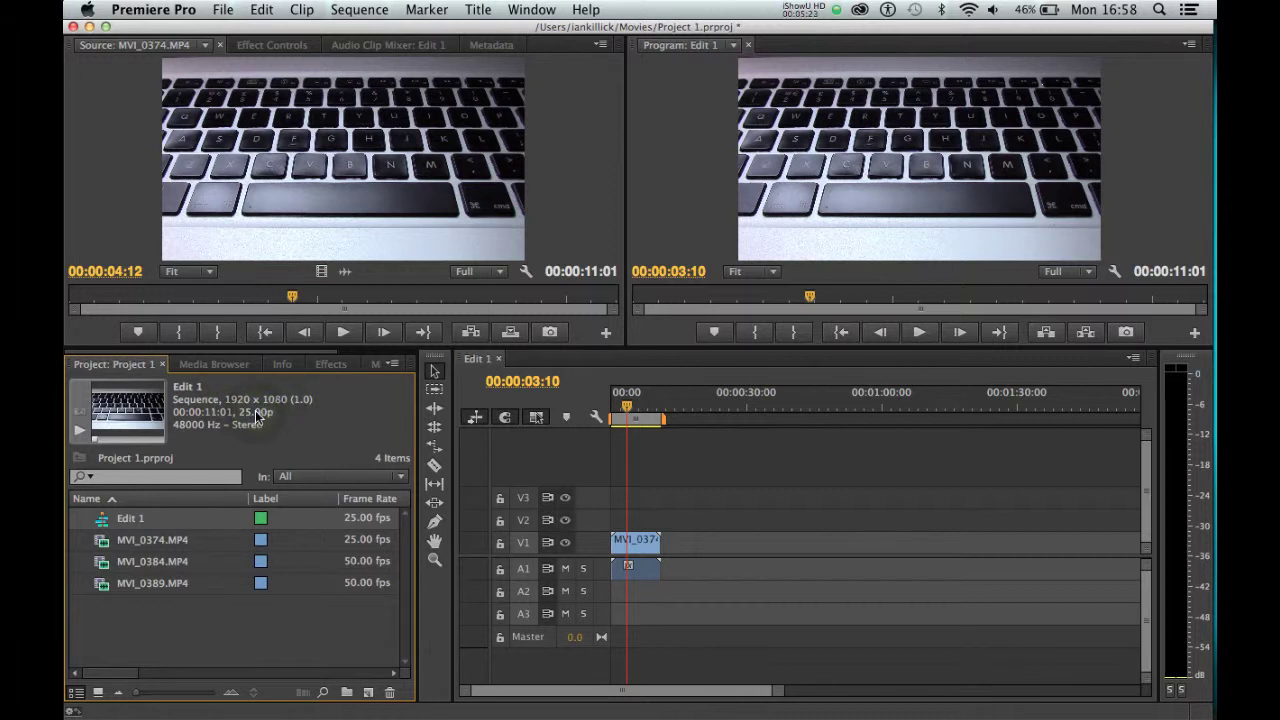
- Delete the MVI_0374.MP4 clip from the Edit 1 timeline
{"action": "left_click", "coordinate": [640, 543]}
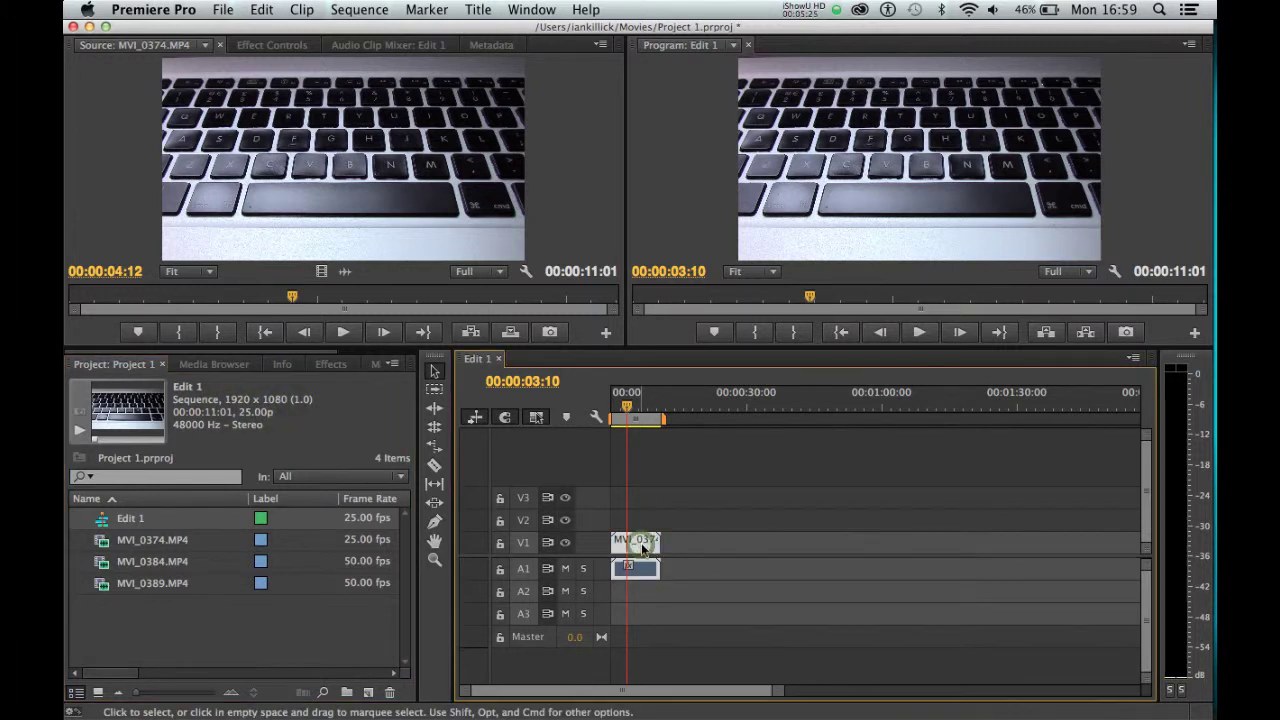
{"action": "key", "text": "Delete"}
{"action": "left_click", "coordinate": [160, 605]}
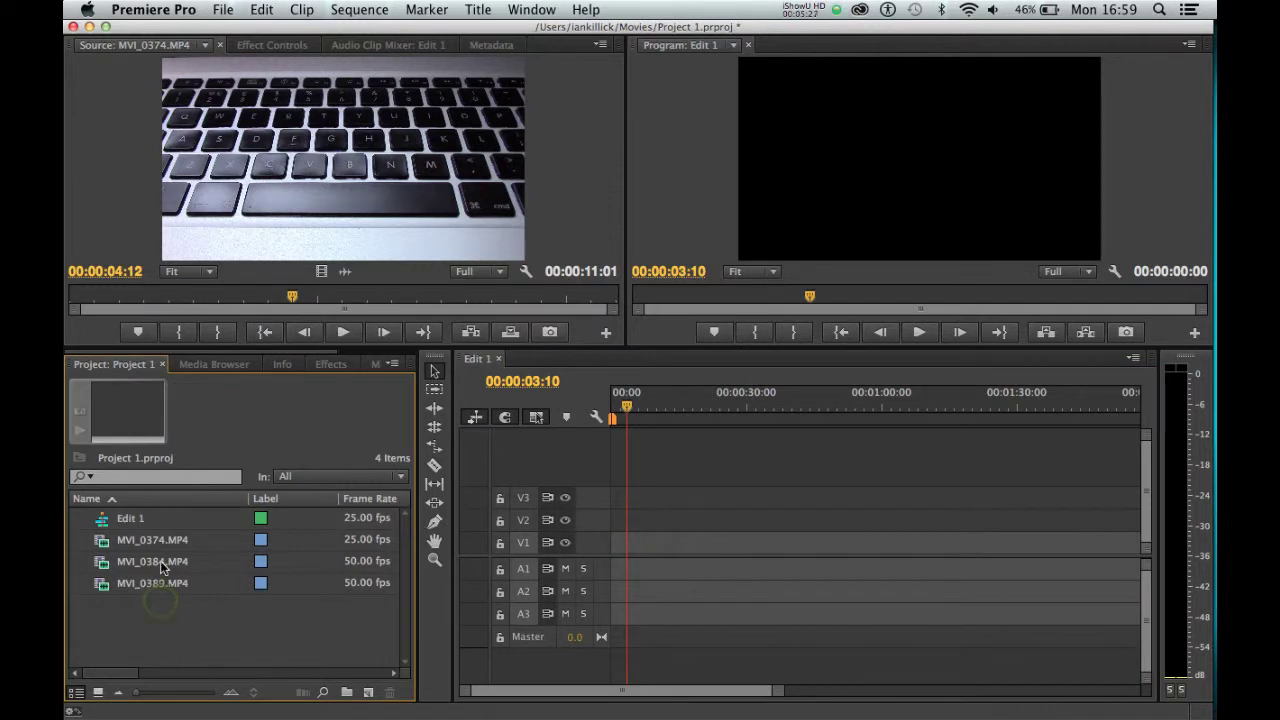
- Check the properties of the two 50 fps clips and open MVI_0384.MP4 in the source monitor
{"action": "left_click", "coordinate": [160, 561]}
{"action": "left_click", "coordinate": [160, 580]}
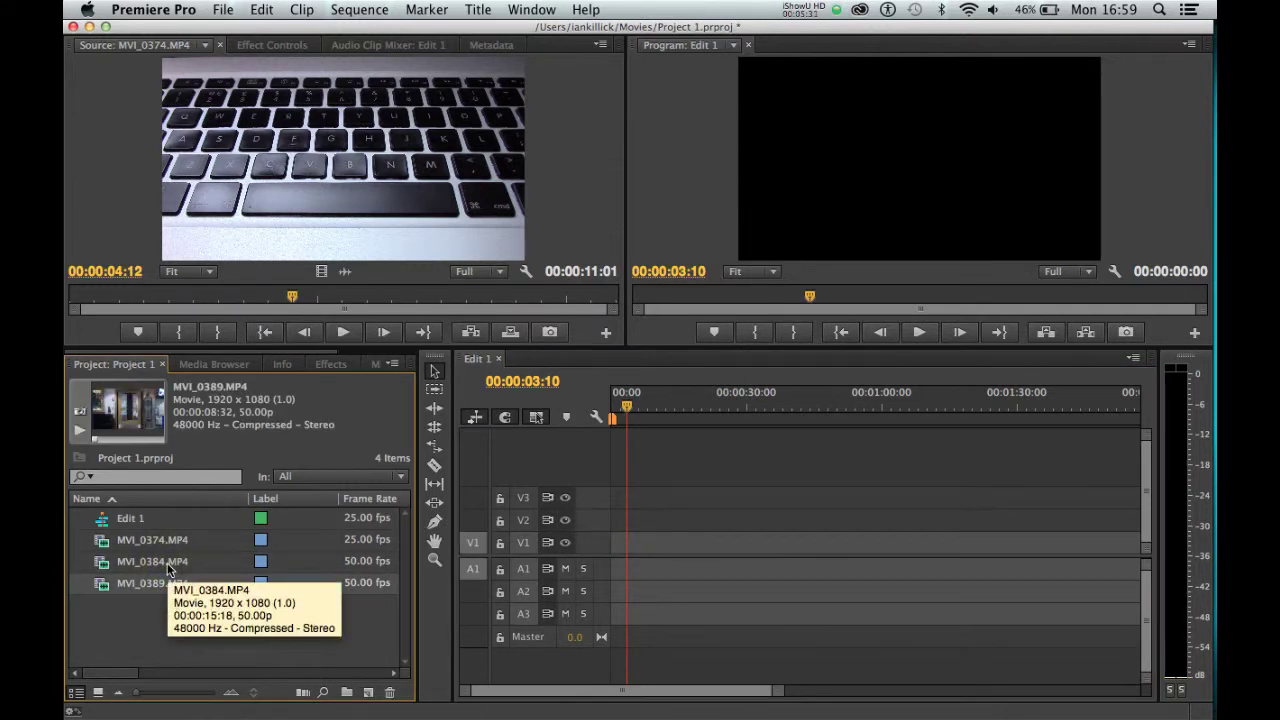
{"action": "left_click", "coordinate": [137, 566]}
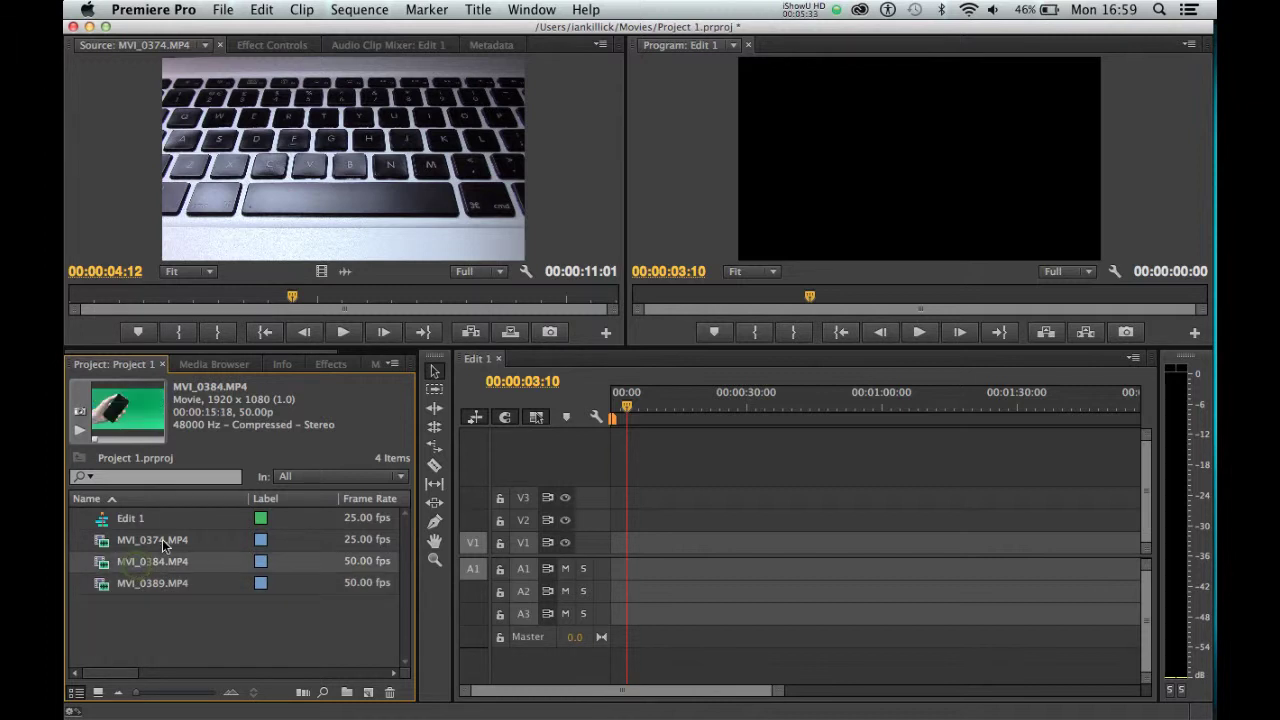
{"action": "left_click", "coordinate": [153, 560]}
{"action": "left_click", "coordinate": [103, 566]}
{"action": "double_click", "coordinate": [103, 566]}
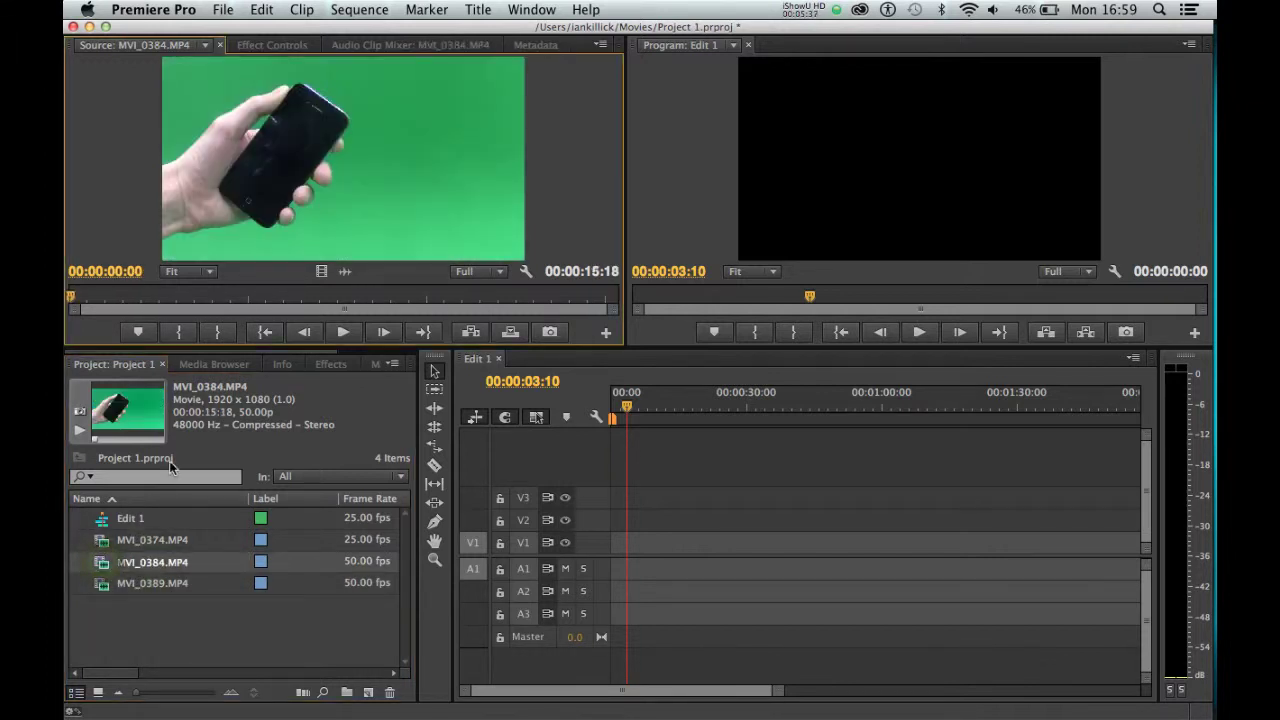
{"action": "left_click", "coordinate": [211, 404]}
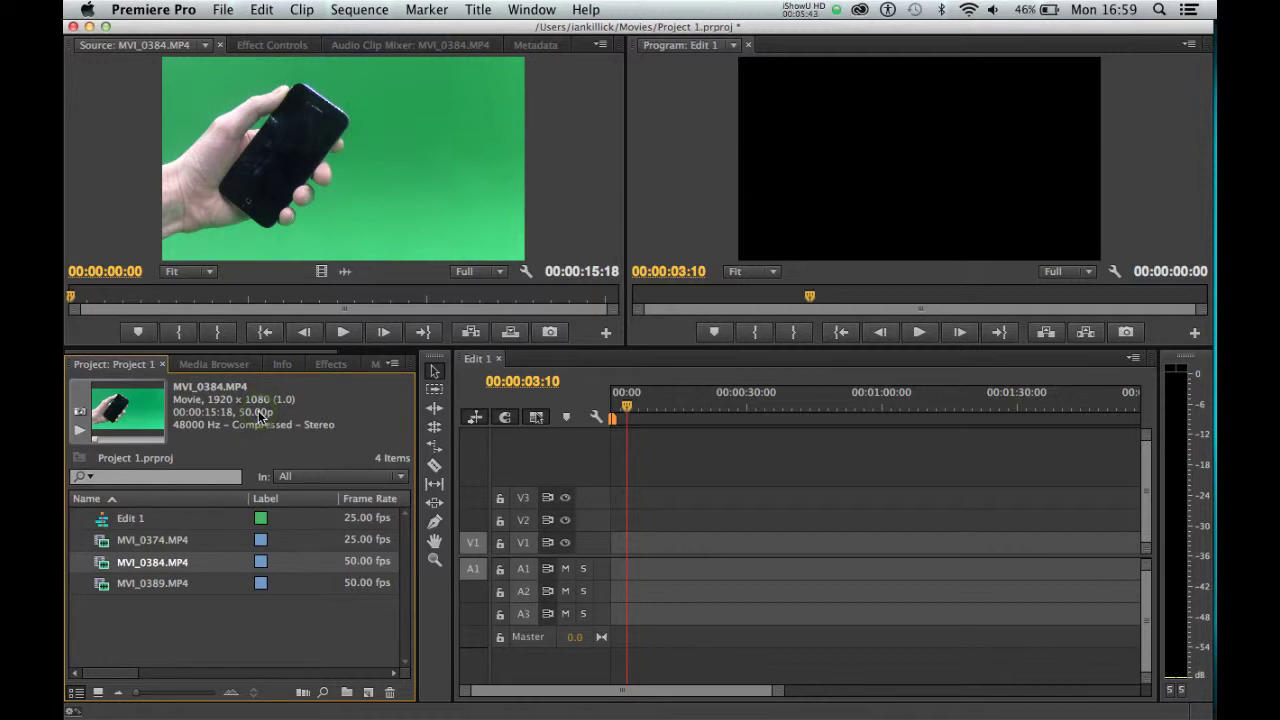
- Place MVI_0384.MP4 at the start of track V1, changing the sequence settings to match the clip, and scrub to about 00:00:07:30
{"action": "left_click_drag", "start_coordinate": [106, 564], "coordinate": [610, 545]}
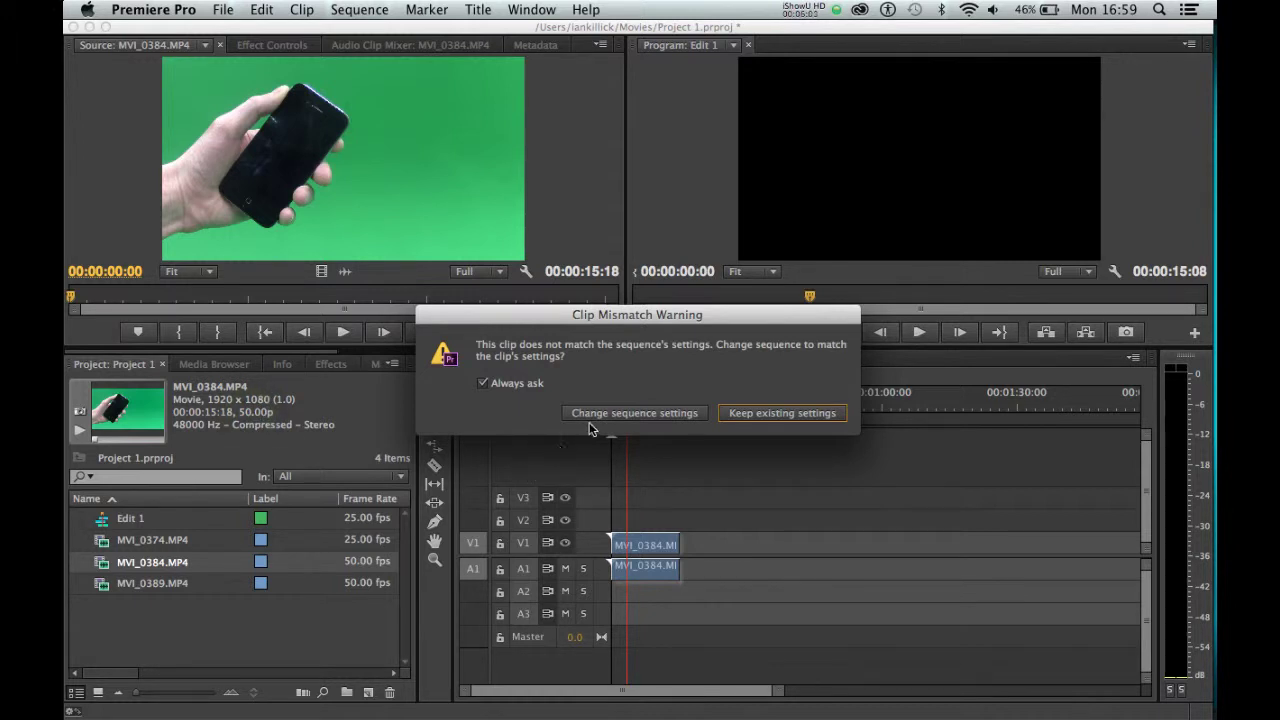
{"action": "left_click", "coordinate": [634, 413]}
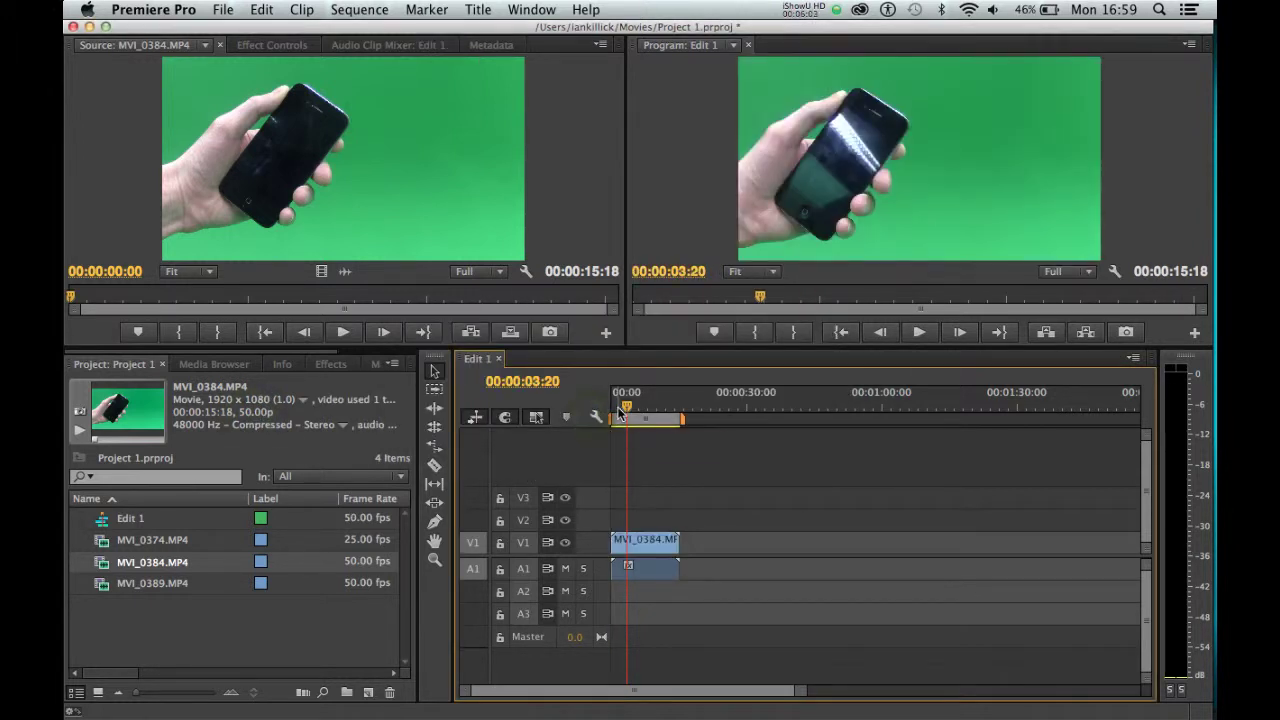
{"action": "mouse_move", "coordinate": [624, 412]}
{"action": "left_mouse_down"}
{"action": "mouse_move", "coordinate": [663, 412]}
{"action": "mouse_move", "coordinate": [643, 413]}
{"action": "left_mouse_up"}
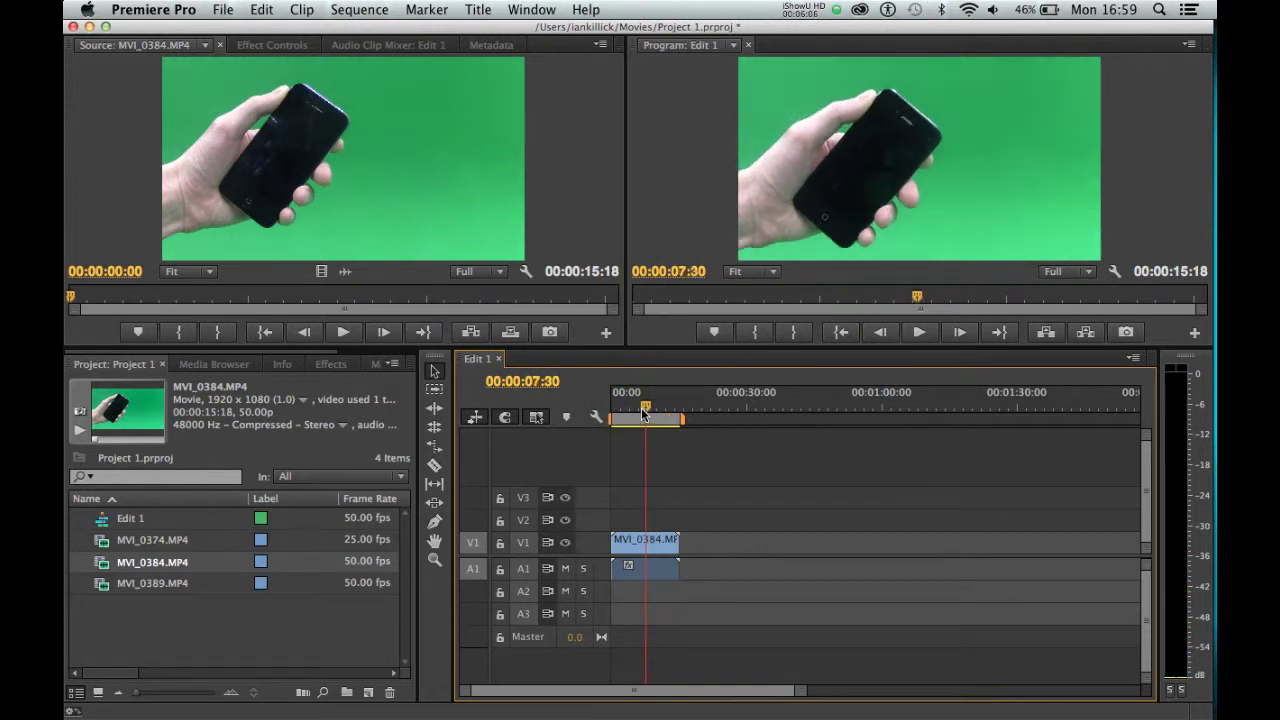
- Delete the MVI_0384.MP4 clip from the timeline and return the playhead to 00:00:00:00
{"action": "left_click", "coordinate": [655, 540]}
{"action": "key", "text": "Delete"}
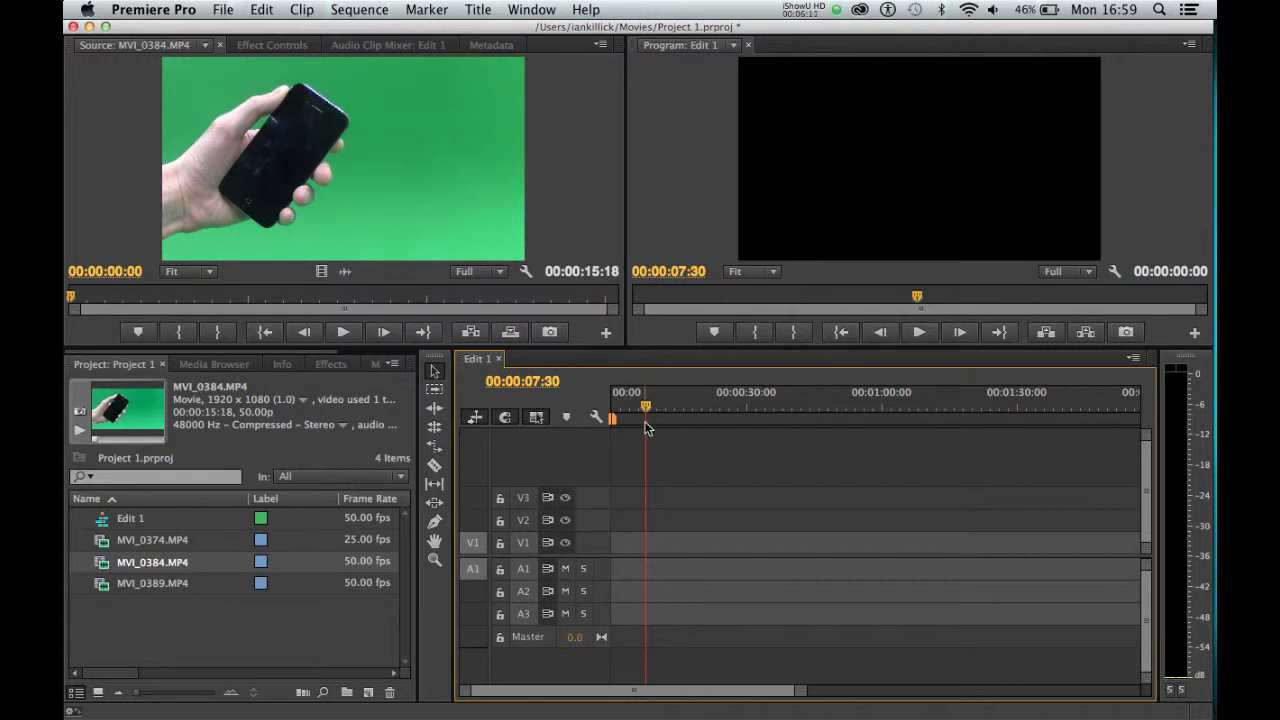
{"action": "left_click_drag", "start_coordinate": [645, 413], "coordinate": [611, 415]}
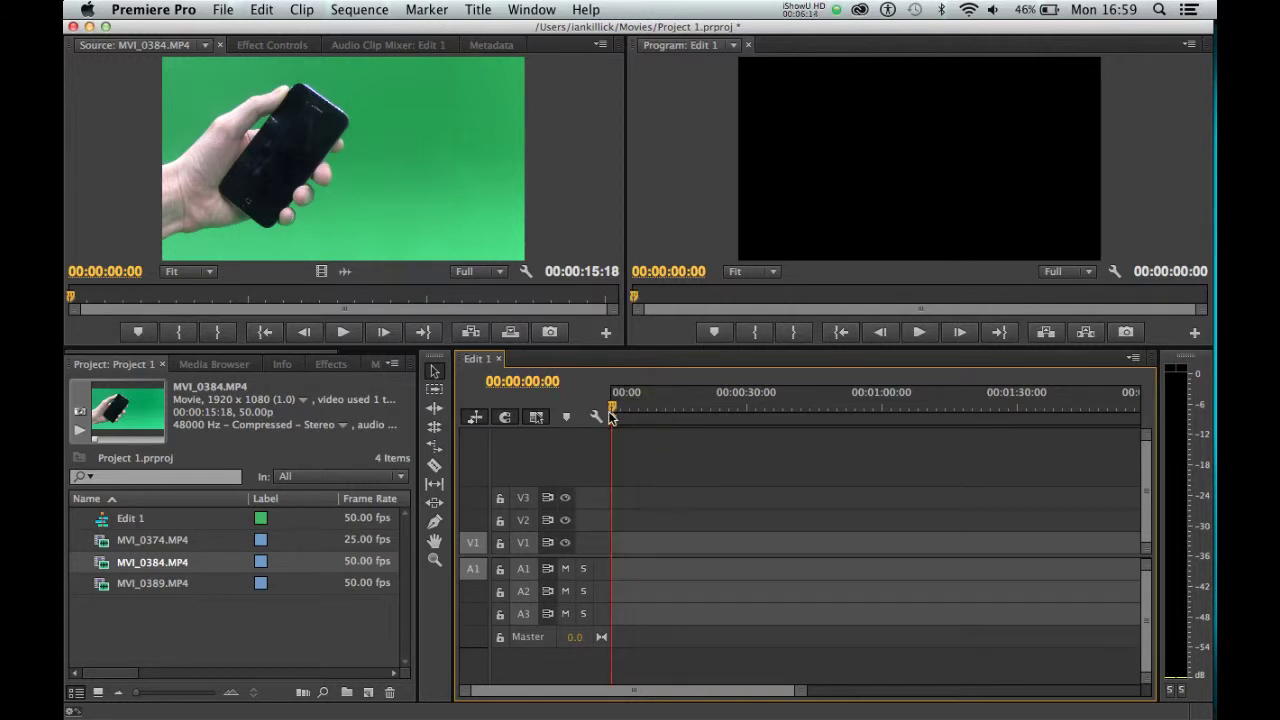
- Place MVI_0374.MP4 at the start of track V1, changing the sequence settings to match the clip, and scrub to about 00:00:05:05
{"action": "left_click", "coordinate": [143, 627]}
{"action": "left_click", "coordinate": [145, 540]}
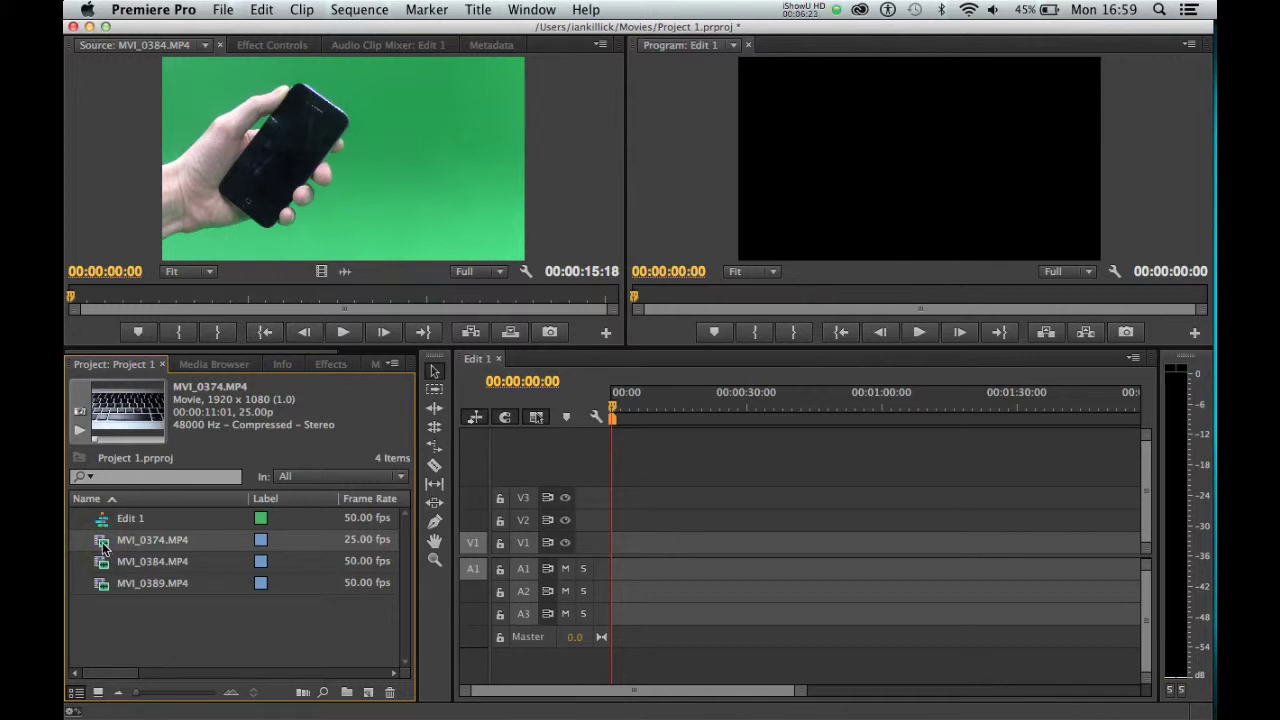
{"action": "left_click_drag", "start_coordinate": [104, 541], "coordinate": [614, 553]}
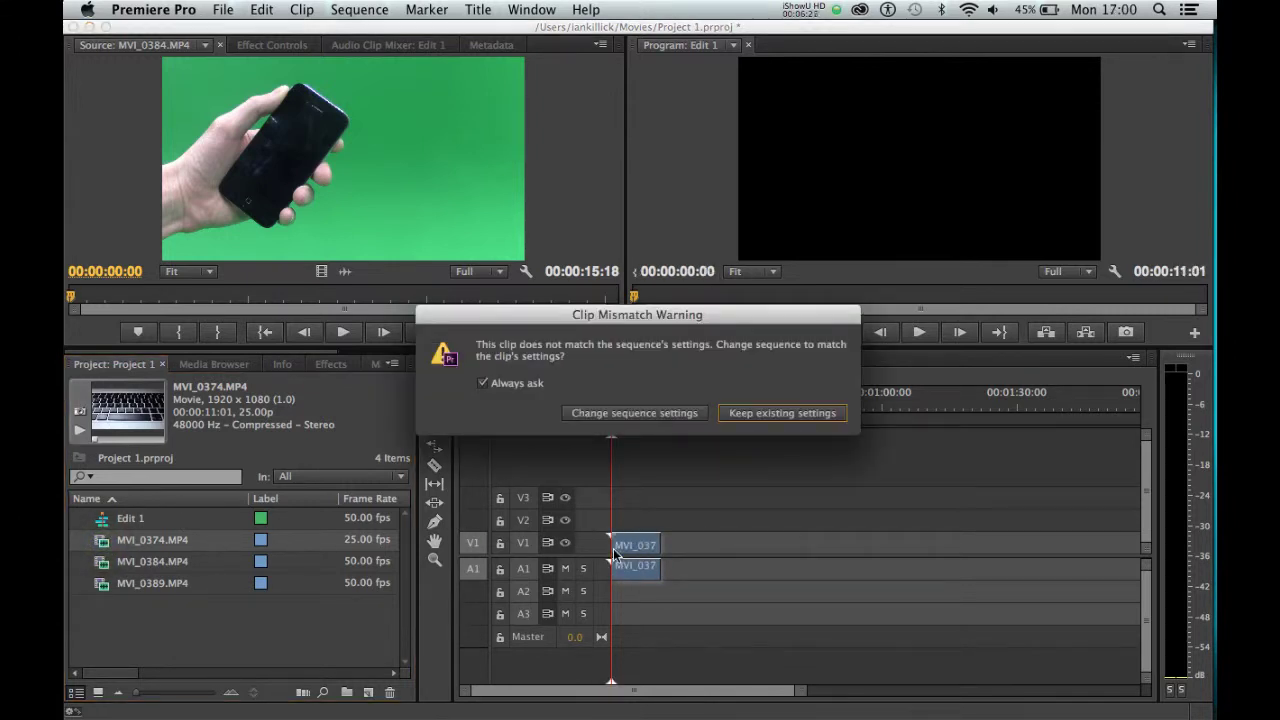
{"action": "left_click", "coordinate": [609, 413]}
{"action": "left_click_drag", "start_coordinate": [611, 412], "coordinate": [640, 414]}
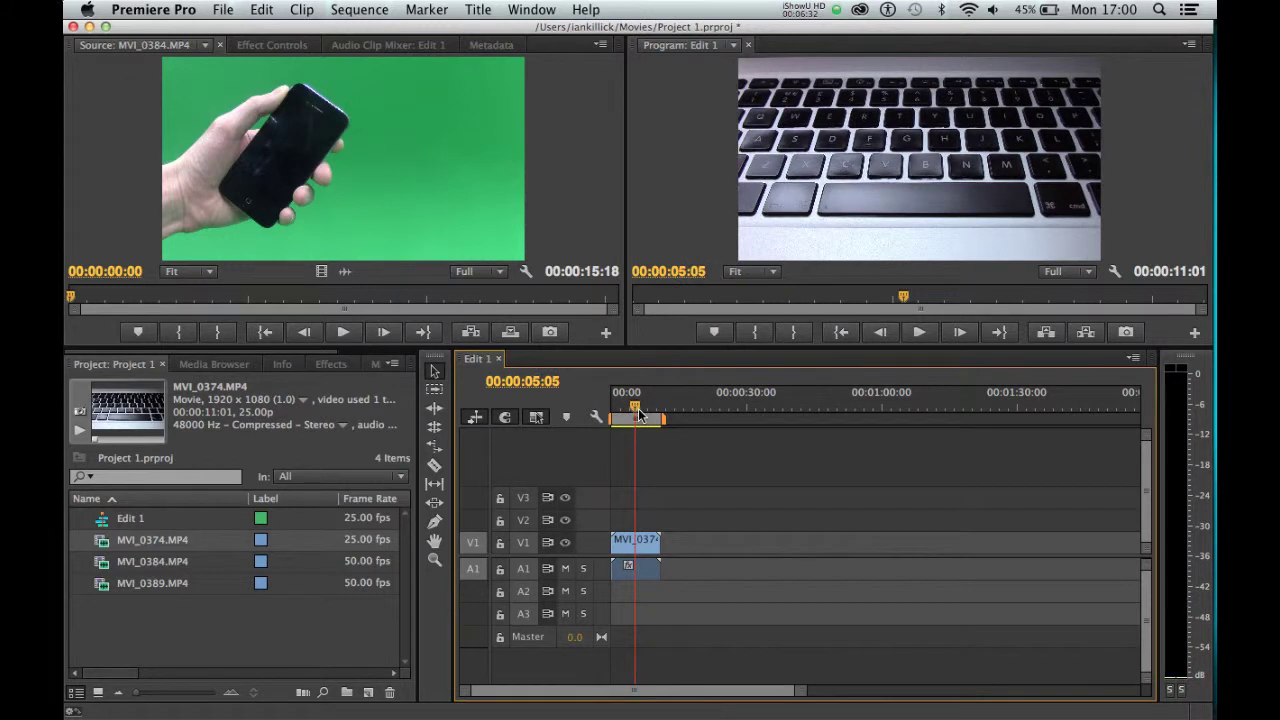